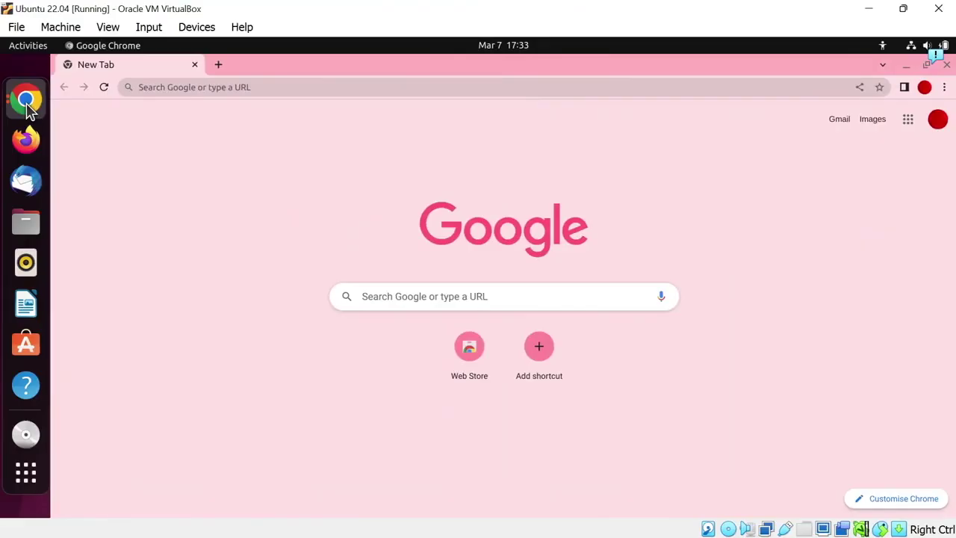
# - Search Google for 'matlab online' using the suggestion under 'matlab'
pyautogui.click(513, 294)
pyautogui.write('matlab')
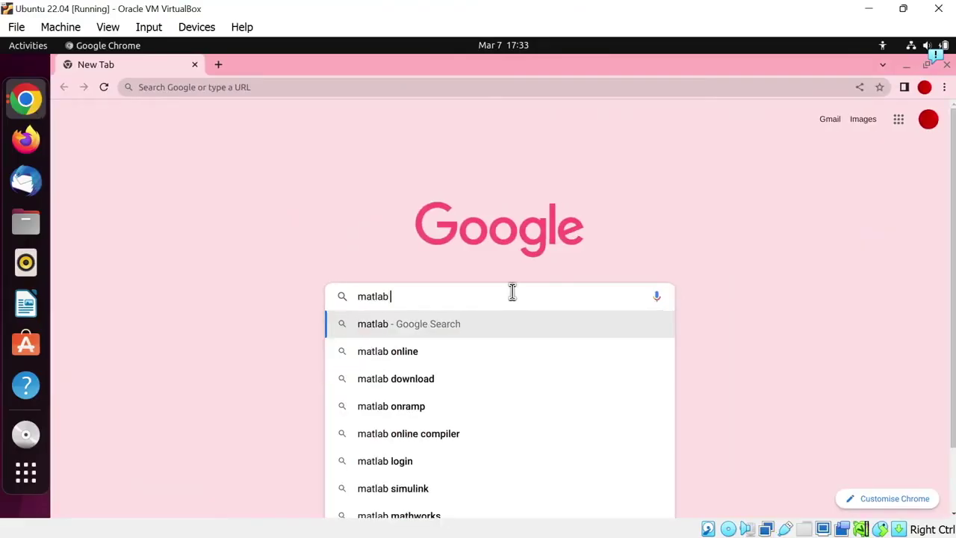
pyautogui.press('Down')
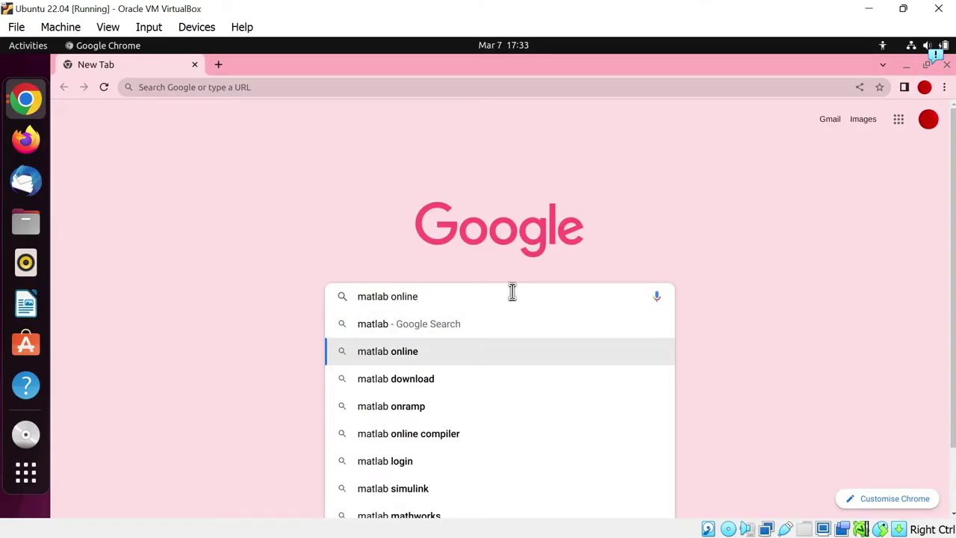
pyautogui.press('Return')
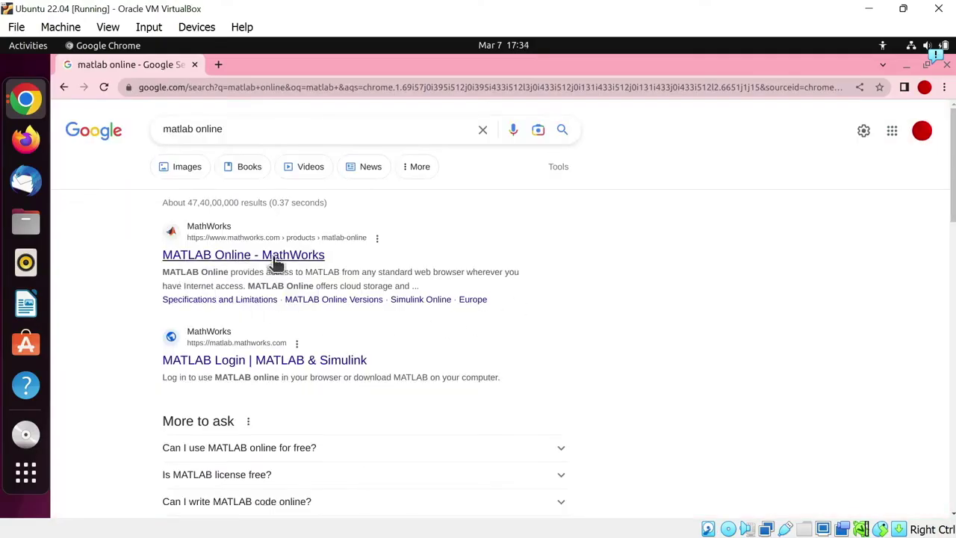
# - Open the 'MATLAB Online - MathWorks' result and choose the India site
pyautogui.click(306, 257)
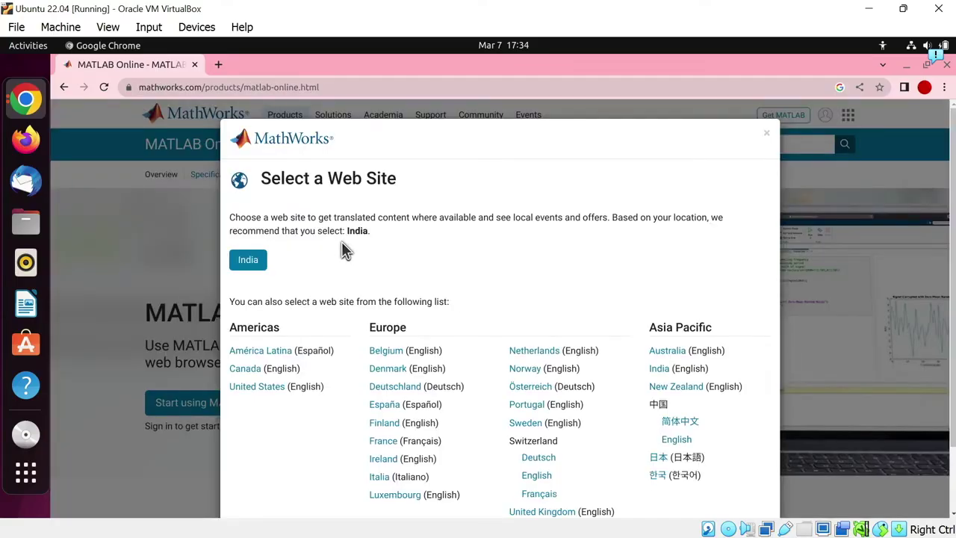
pyautogui.click(252, 261)
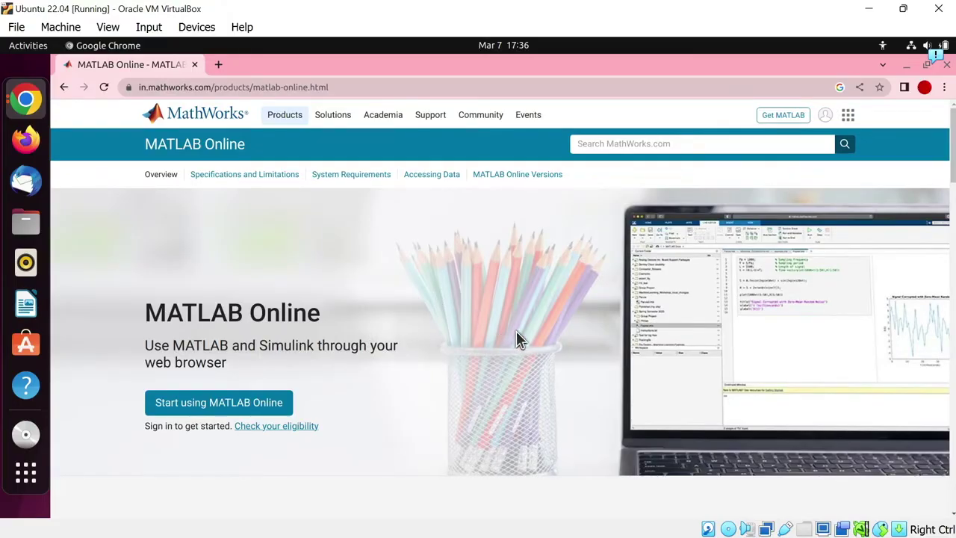
# - Start a new MathWorks account from Get MATLAB with the pasted e-mail, accepting the free-mail warning
pyautogui.click(792, 118)
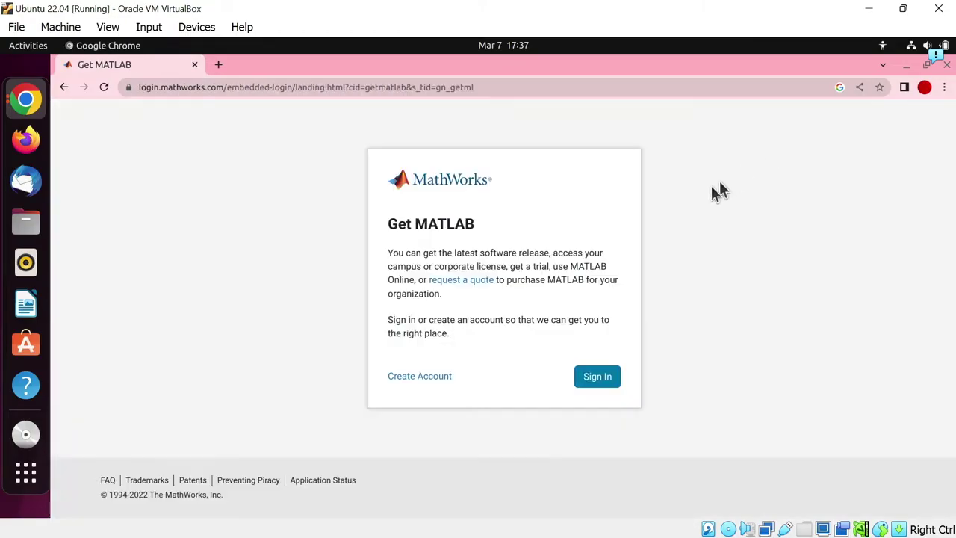
pyautogui.click(422, 375)
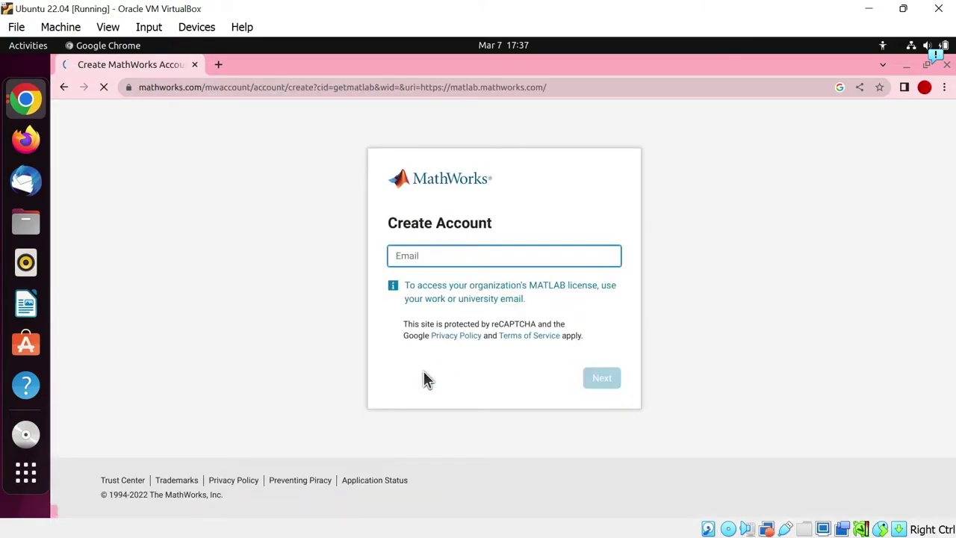
pyautogui.hotkey('ctrl', 'v')
pyautogui.click(600, 378)
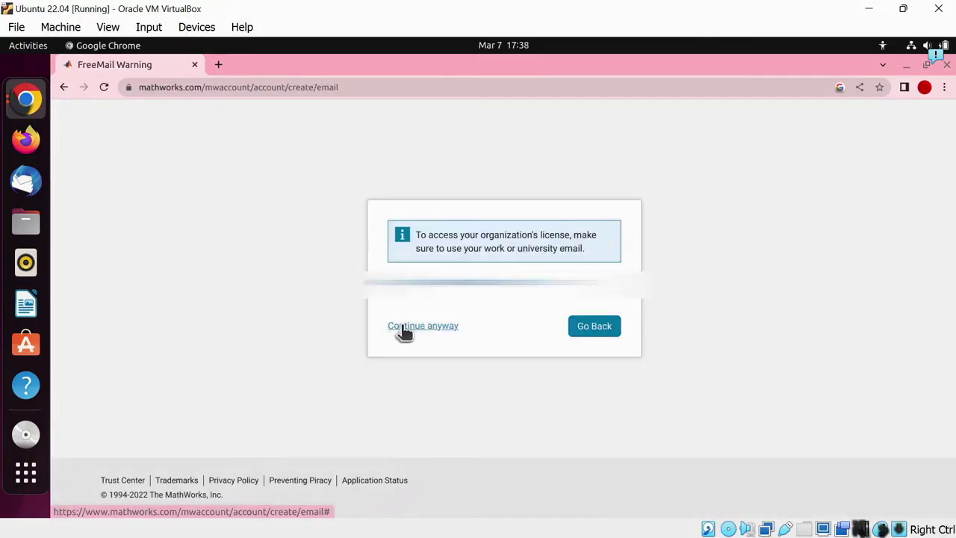
pyautogui.click(425, 327)
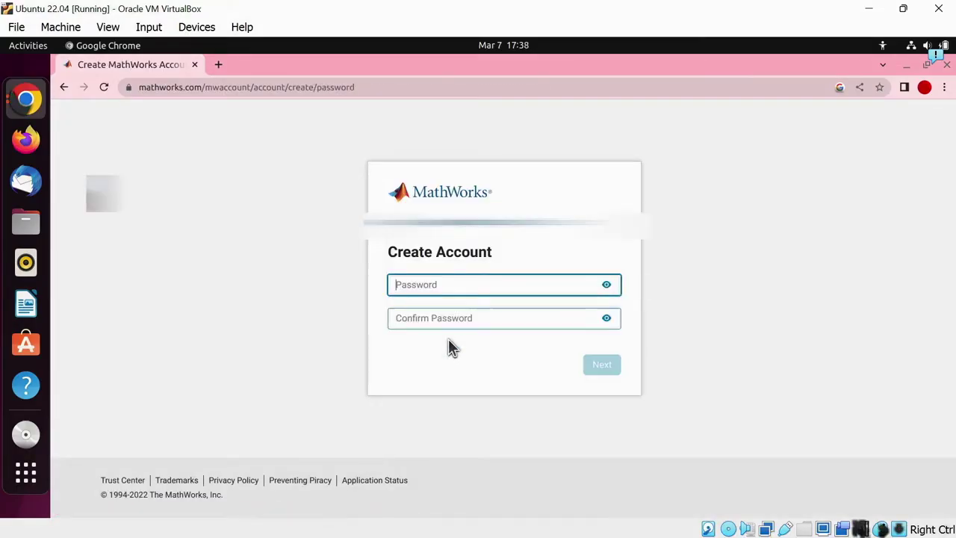
# - Set and confirm the account password, declining Chrome's offer to save it
pyautogui.hotkey('ctrl', 'v')
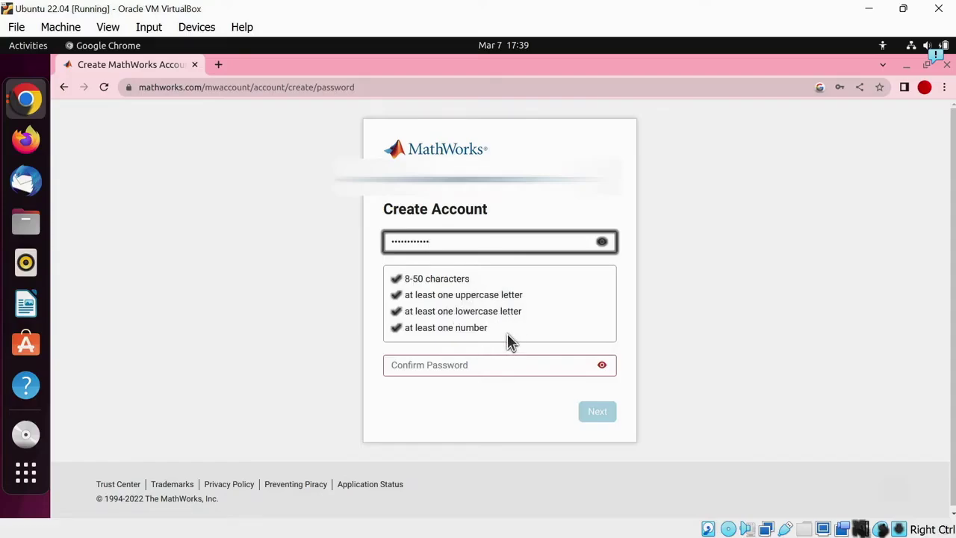
pyautogui.click(496, 317)
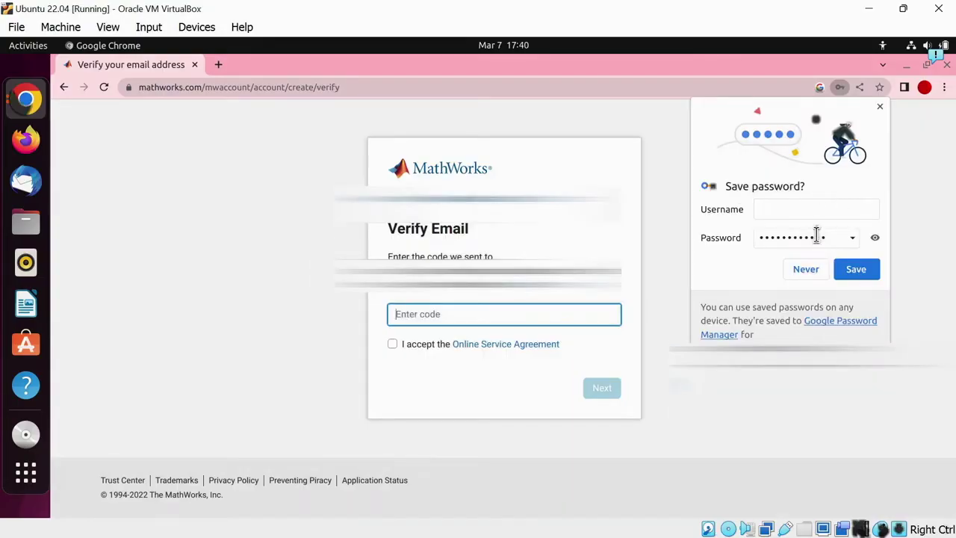
pyautogui.click(806, 274)
pyautogui.moveTo(388, 256); pyautogui.dragTo(570, 287)
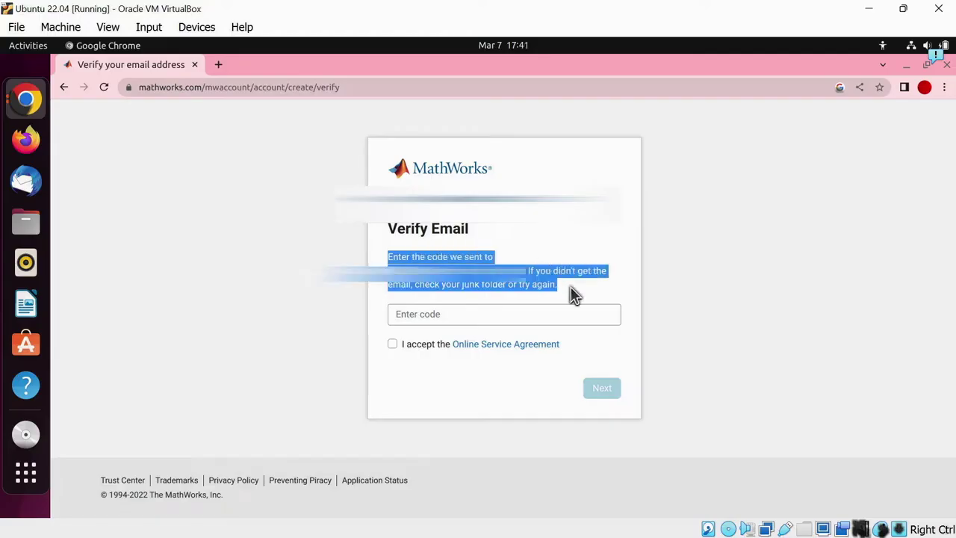
# - Copy the code from the MathWorks 'Verify Email Address' message in Gmail in a new tab
pyautogui.hotkey('ctrl', 't')
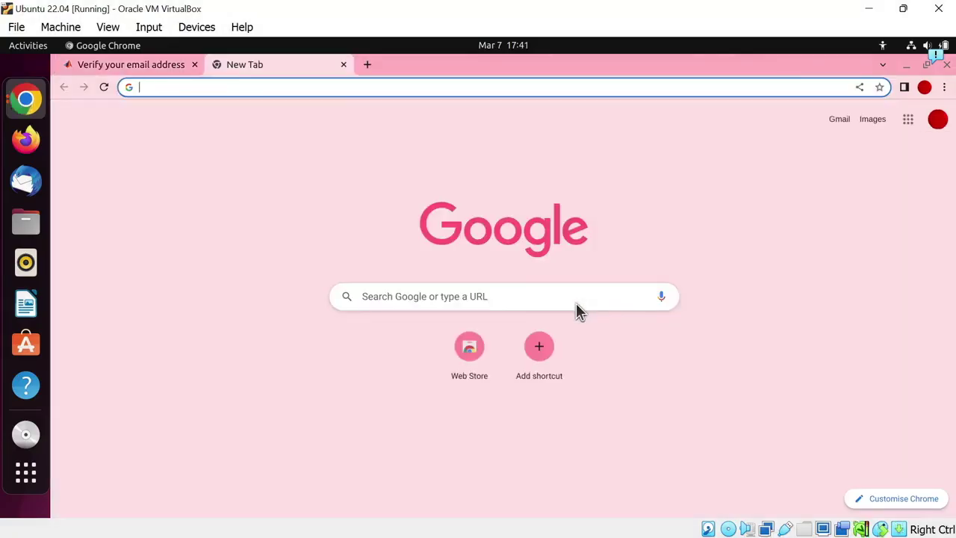
pyautogui.click(840, 119)
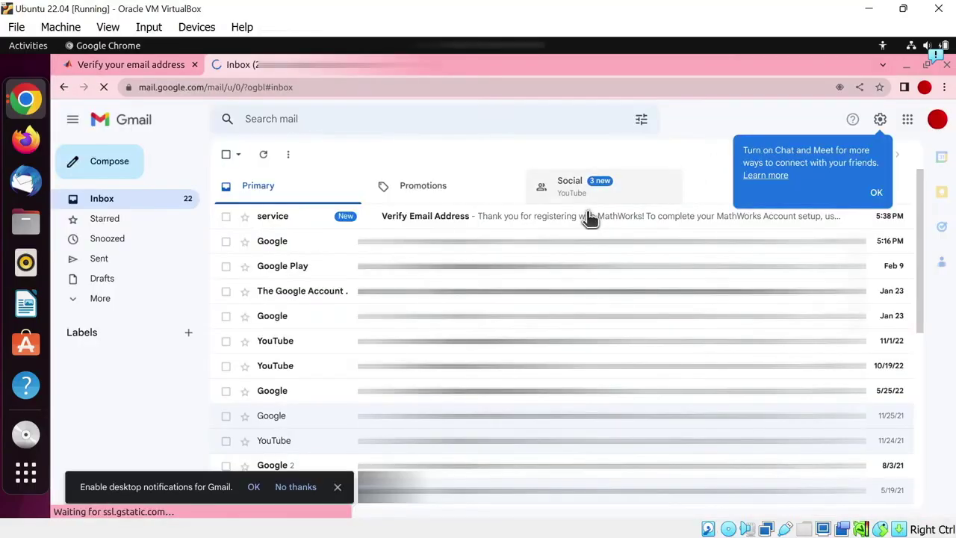
pyautogui.click(590, 216)
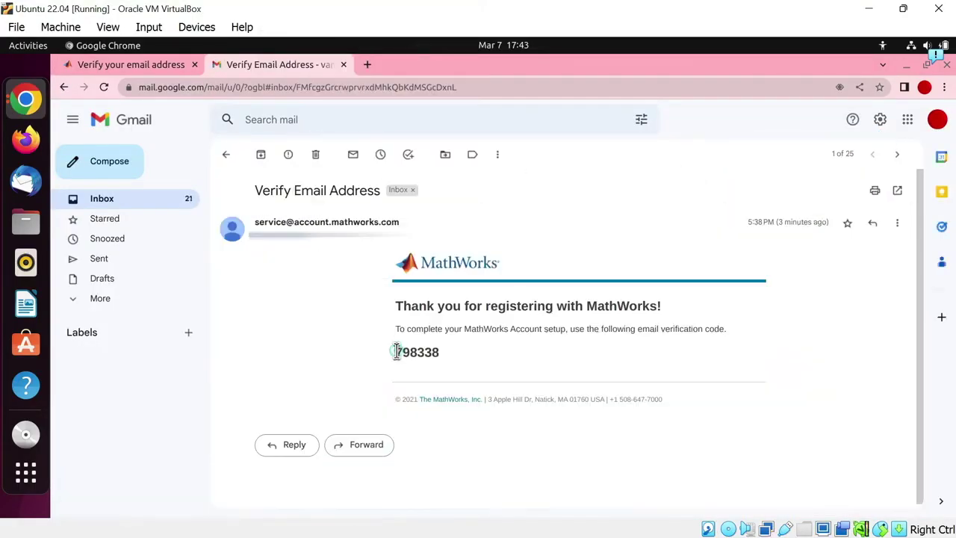
pyautogui.moveTo(395, 352); pyautogui.dragTo(450, 352)
pyautogui.hotkey('ctrl', 'c')
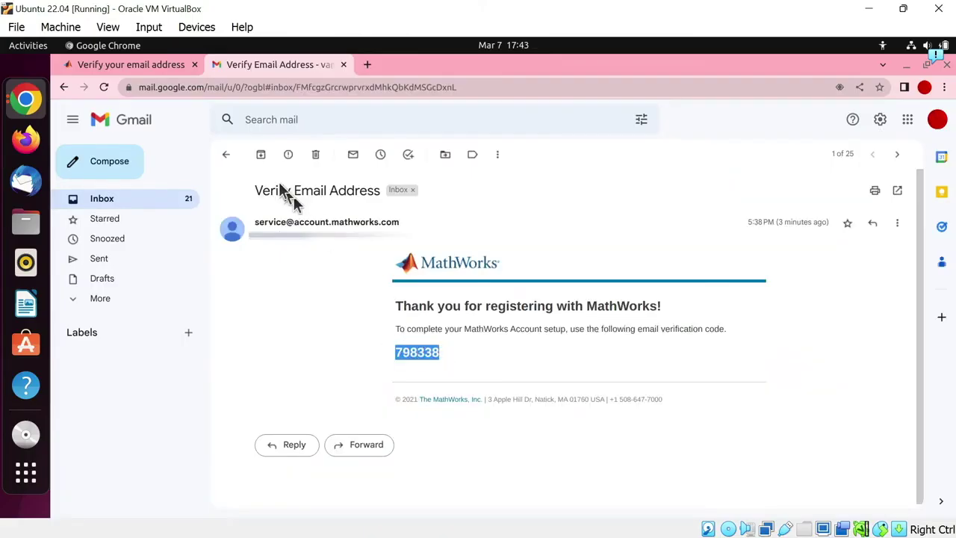
pyautogui.click(152, 69)
# - Paste the verification code, accept the Online Service Agreement, and submit
pyautogui.click(423, 315)
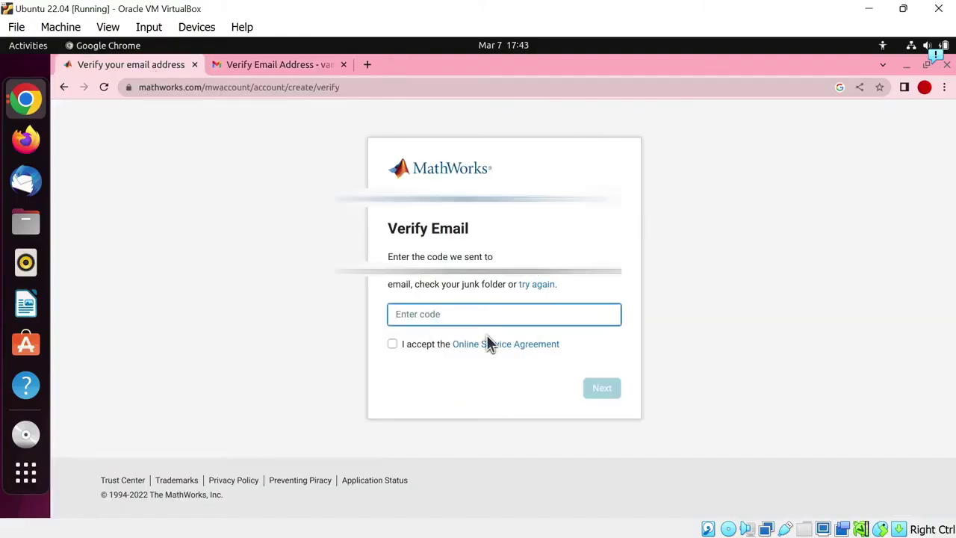
pyautogui.hotkey('ctrl', 'v')
pyautogui.press('Tab')
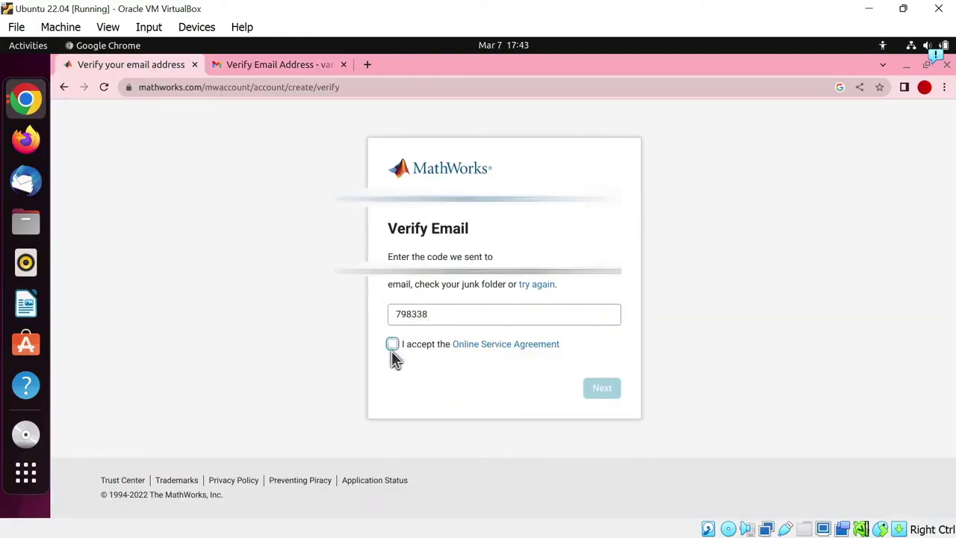
pyautogui.click(392, 346)
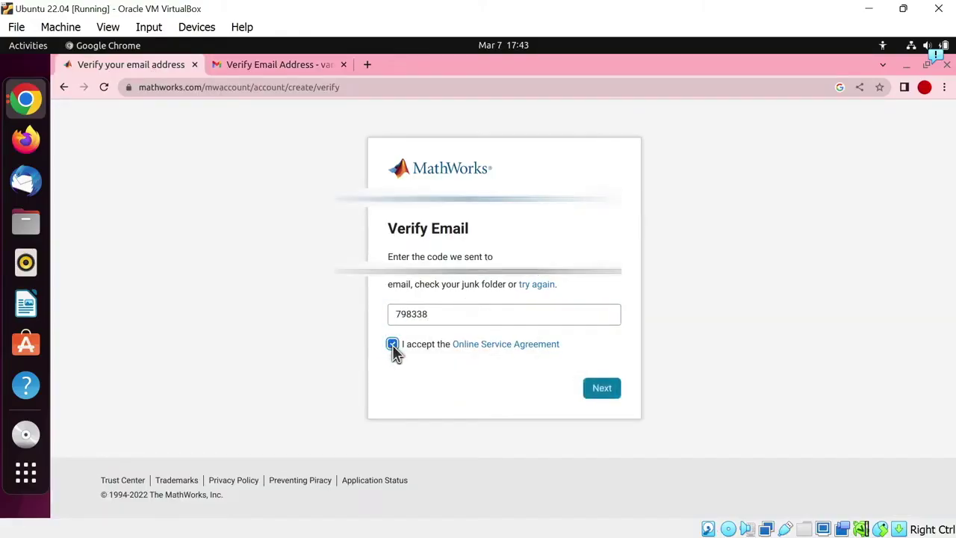
pyautogui.click(601, 398)
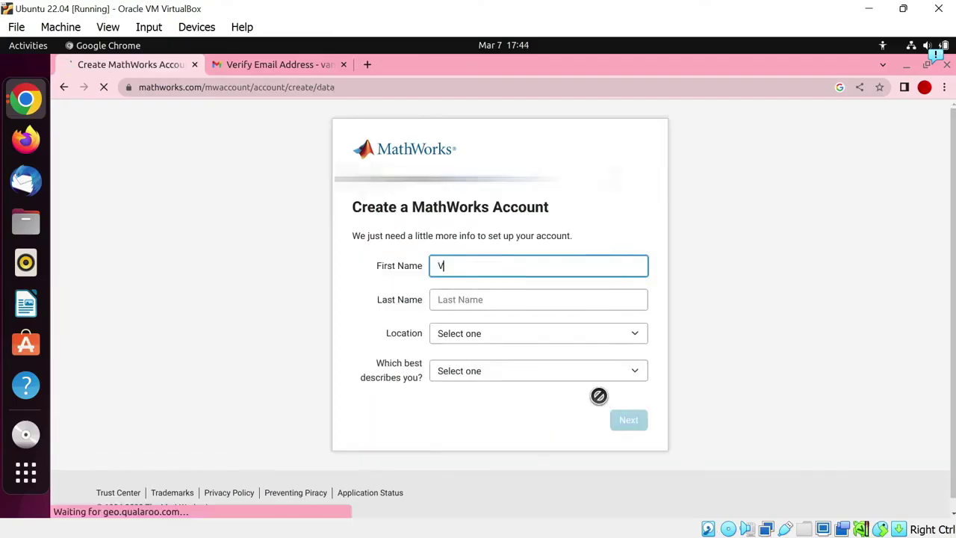
# - Enter the first and last name and set the location to India
pyautogui.click(565, 297)
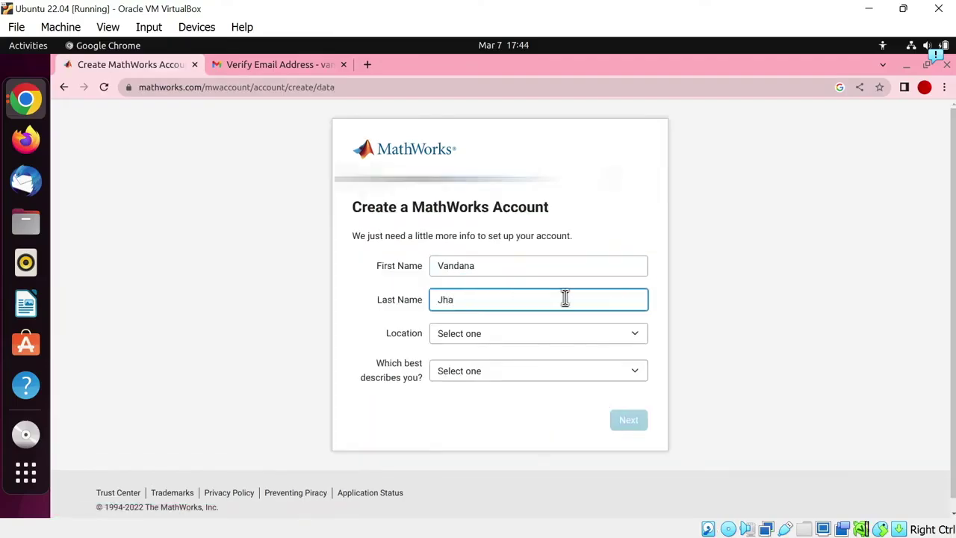
pyautogui.click(582, 336)
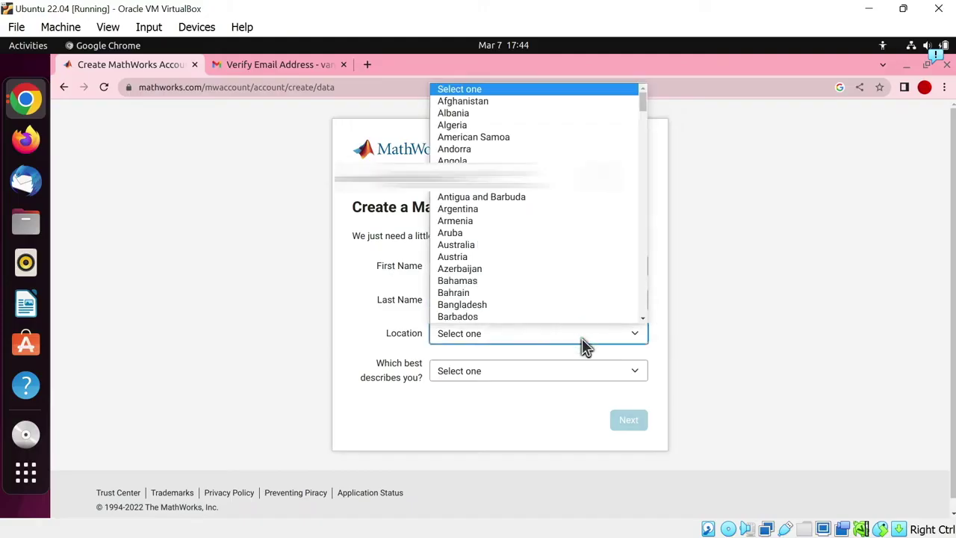
pyautogui.write('India')
pyautogui.press('Return')
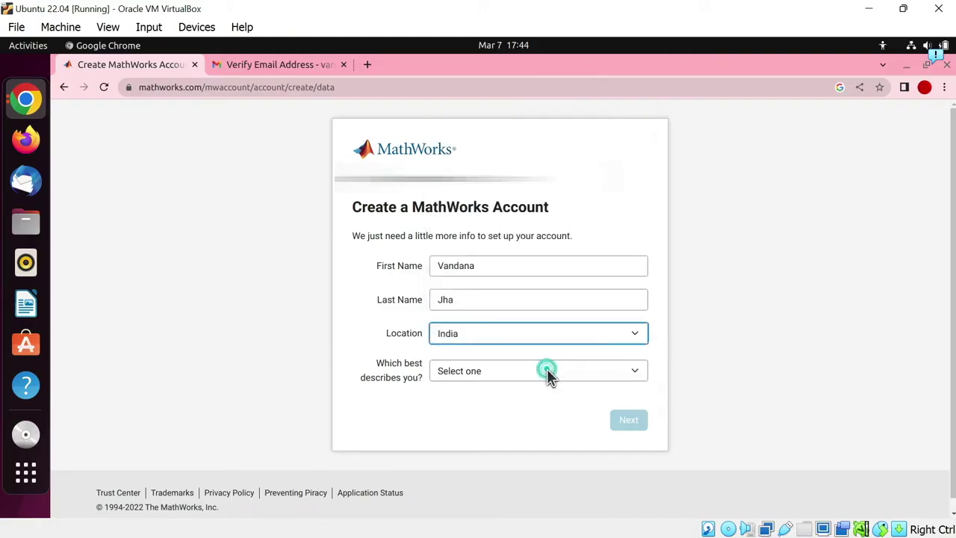
# - Describe yourself as a Student in Computer Science with a graduate-level student role
pyautogui.click(548, 371)
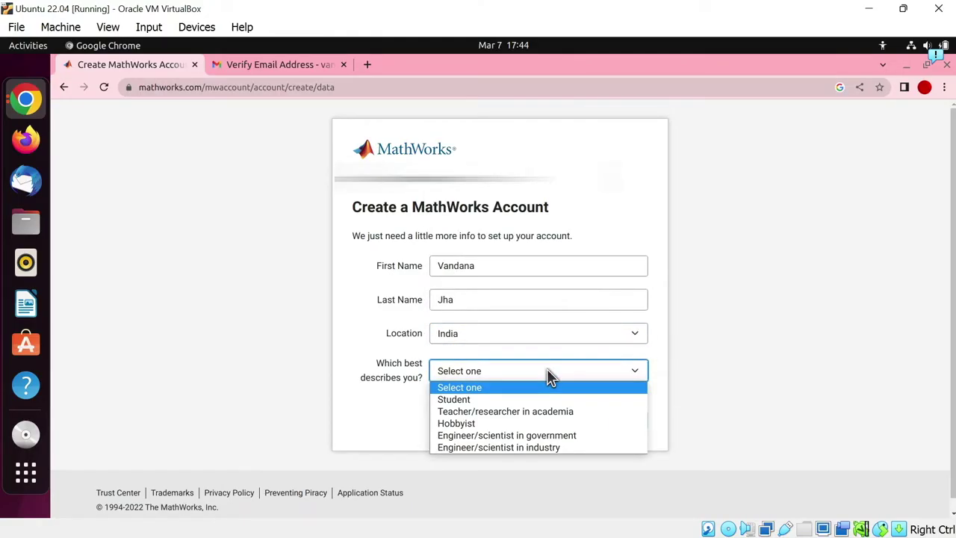
pyautogui.click(485, 401)
pyautogui.click(528, 411)
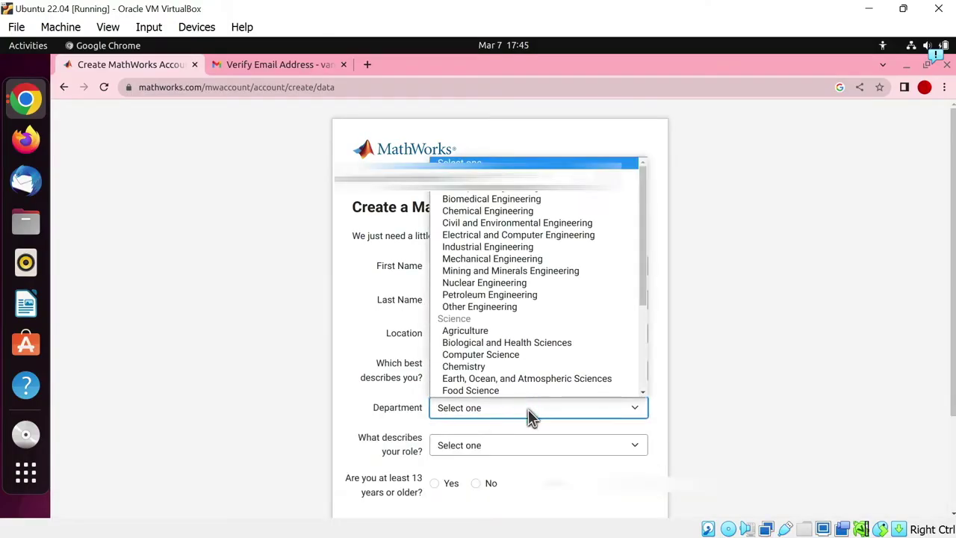
pyautogui.press('c')
pyautogui.press('o')
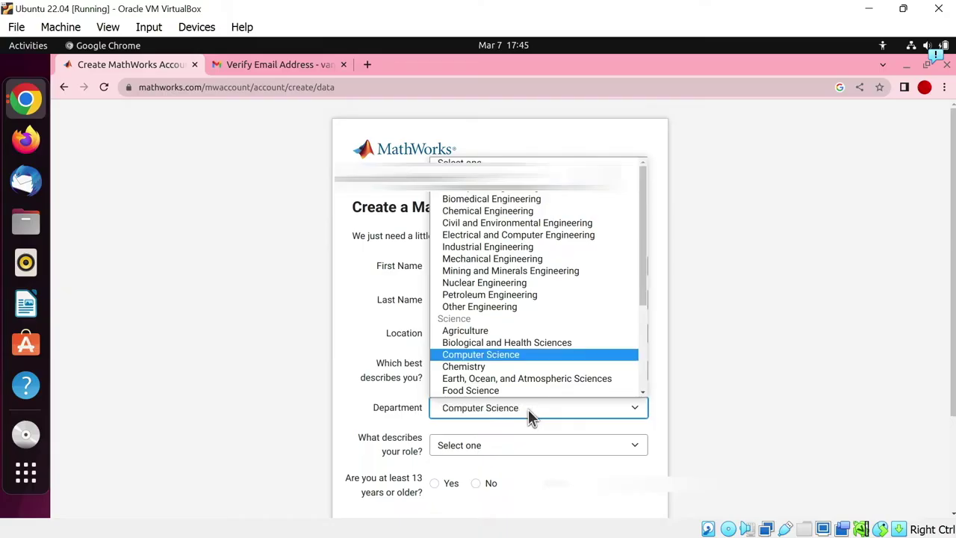
pyautogui.click(528, 409)
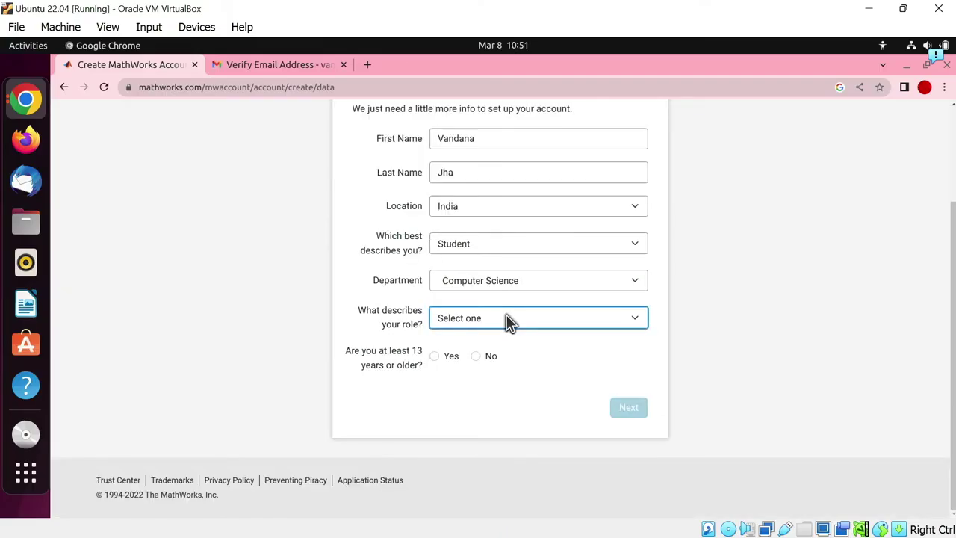
pyautogui.click(506, 321)
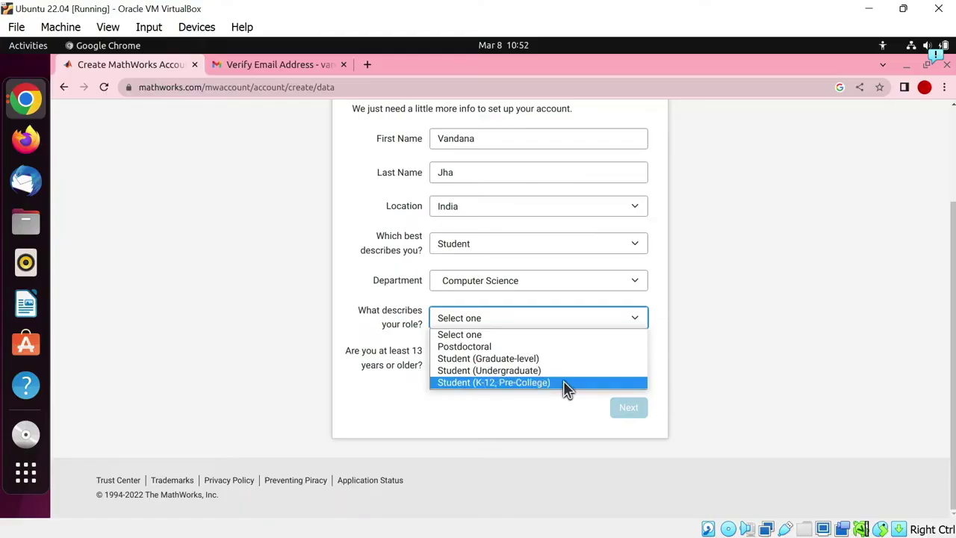
pyautogui.click(493, 359)
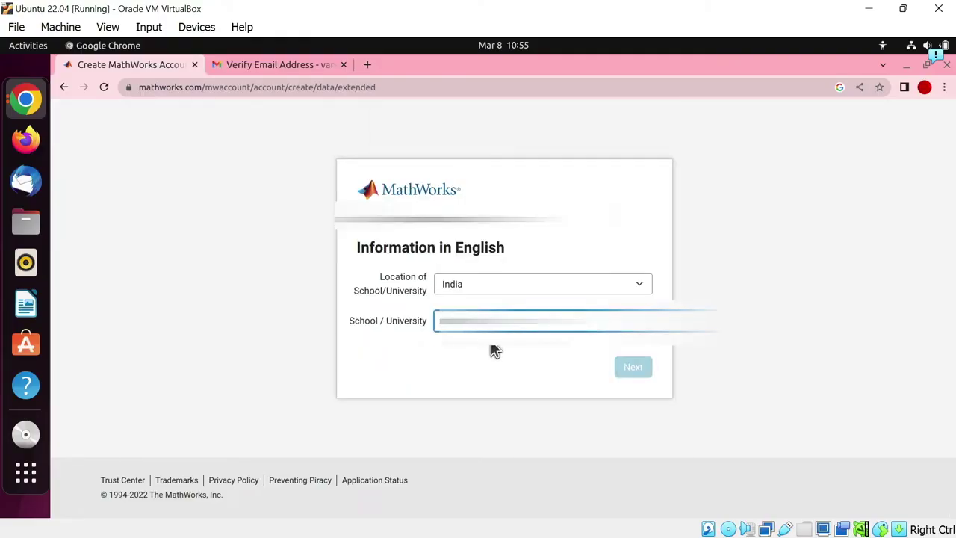
# - Submit the school/university details to create the account
pyautogui.click(631, 370)
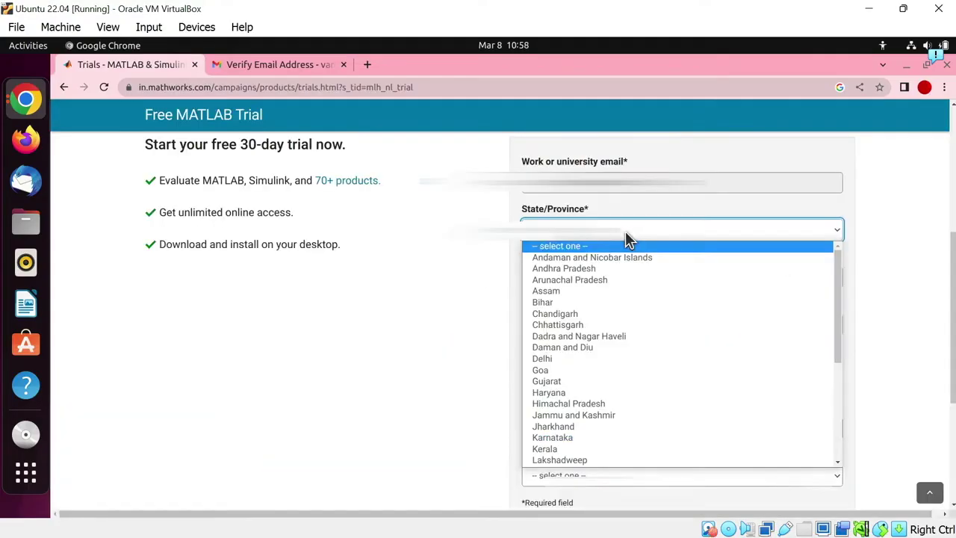
# - Fill in state Delhi, the city, and zip code 110001 on the trial form
pyautogui.click(589, 298)
pyautogui.press('Tab')
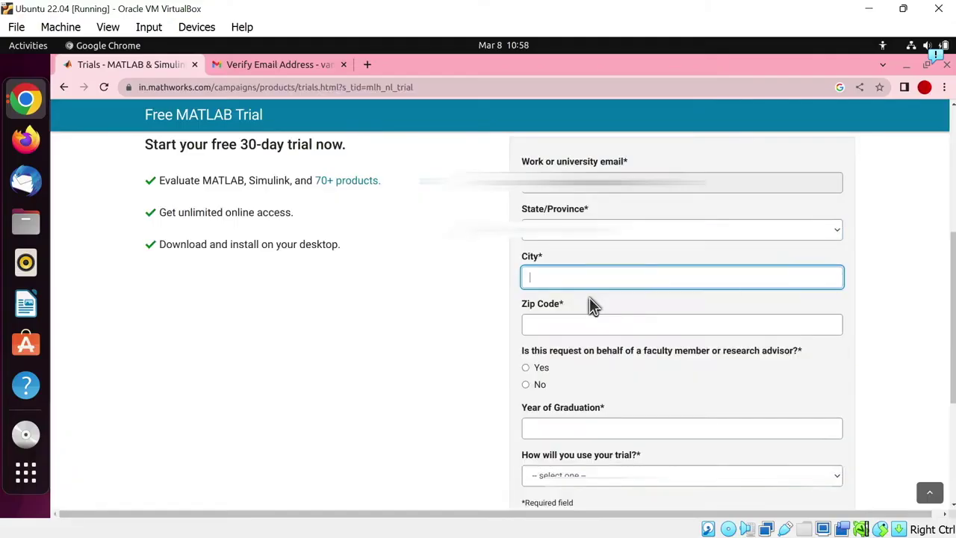
pyautogui.write('New')
pyautogui.press('Tab')
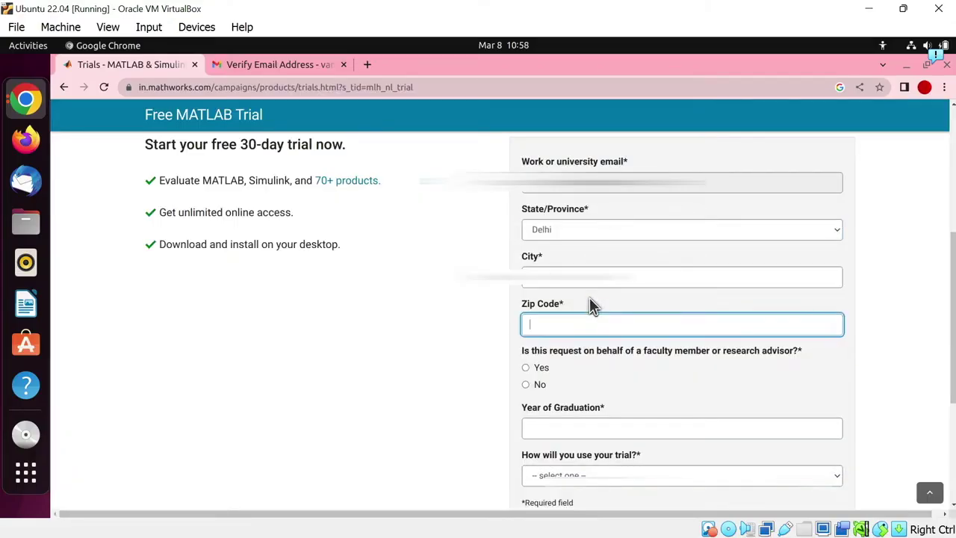
pyautogui.write('110001')
pyautogui.press('Tab')
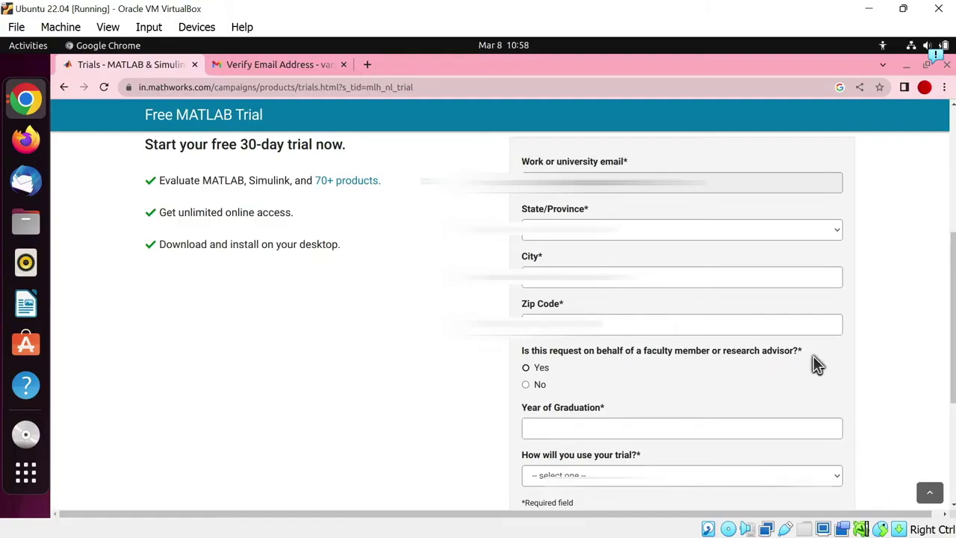
# - Answer No to faculty, set graduation year 2023 and use MATLAB Essentials, then submit
pyautogui.press('Down')
pyautogui.press('Tab')
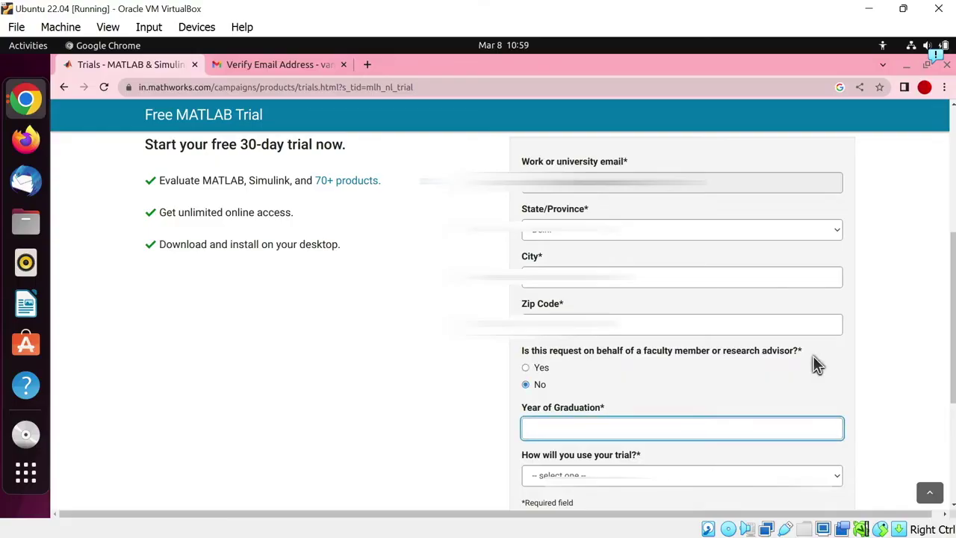
pyautogui.scroll(-3, 642, 366)
pyautogui.write('202')
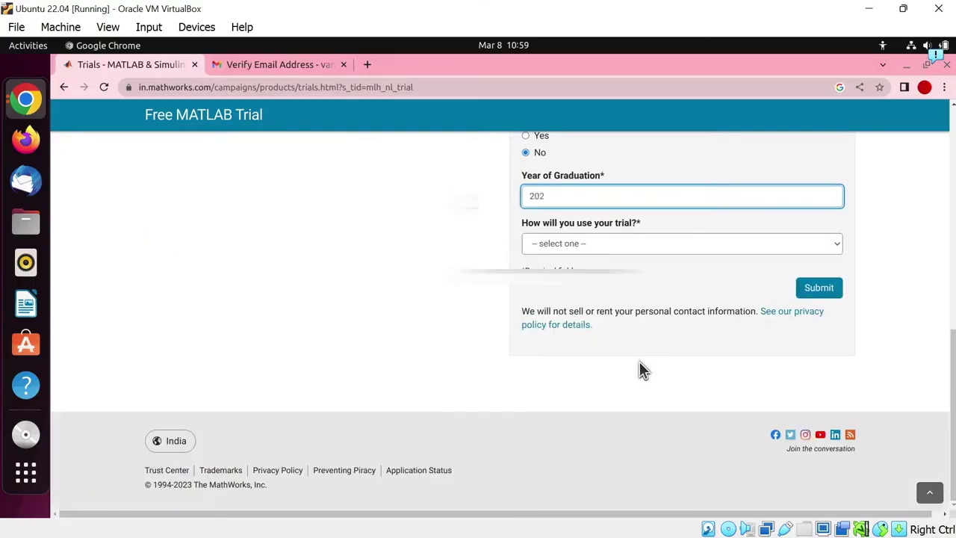
pyautogui.write('3')
pyautogui.click(662, 245)
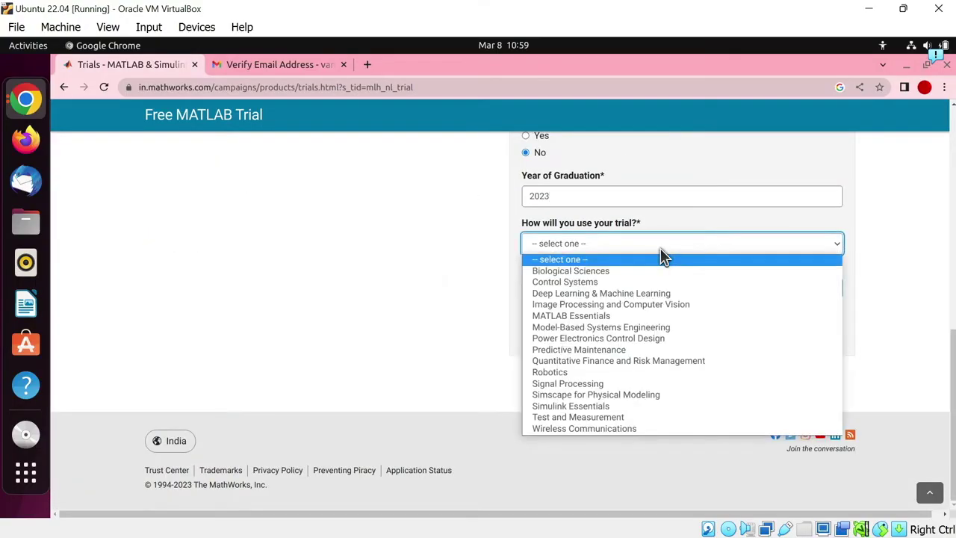
pyautogui.press('Down')
pyautogui.press('Down')
pyautogui.press('Down')
pyautogui.press('Down')
pyautogui.press('Down')
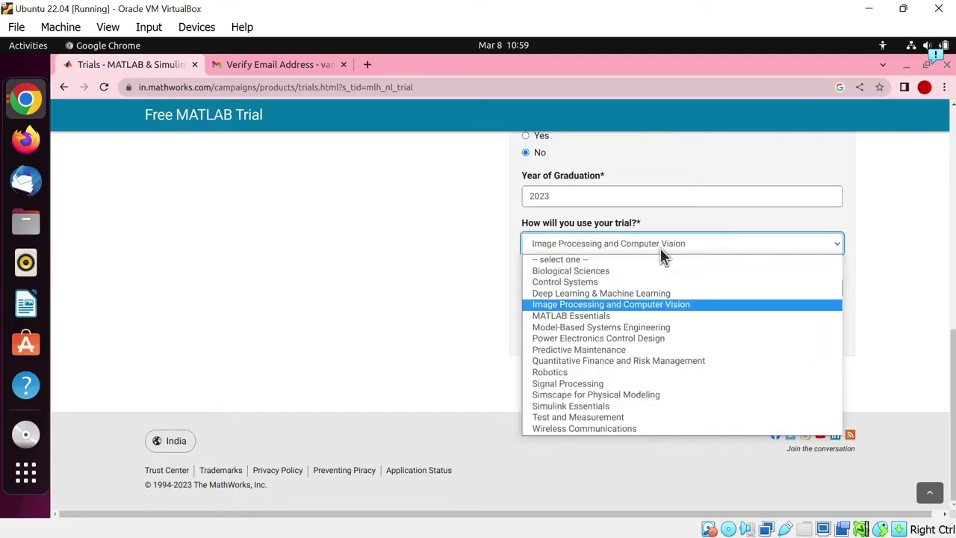
pyautogui.press('Return')
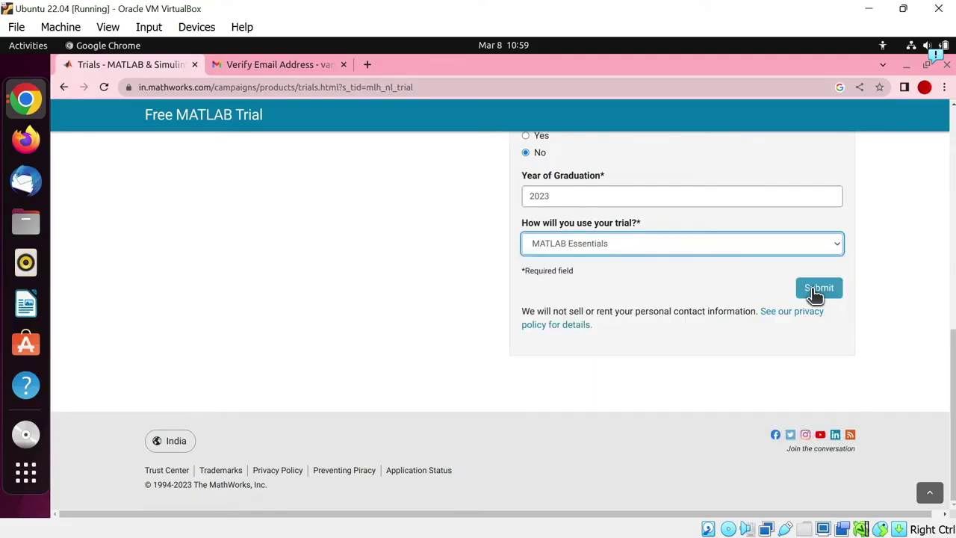
pyautogui.click(815, 294)
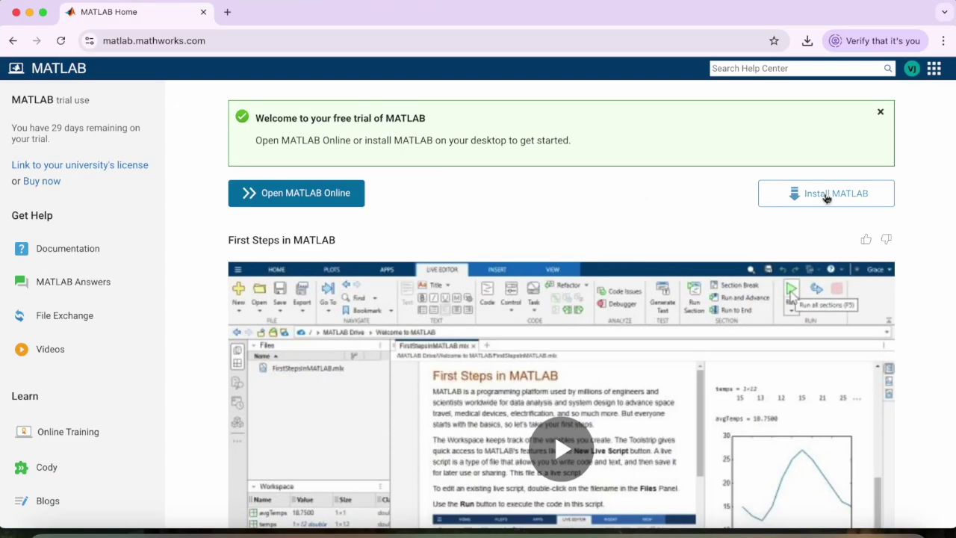
# - Open the MATLAB download page, keeping release R2025a and checking the 09 Oct 2025 trial expiry
pyautogui.click(840, 196)
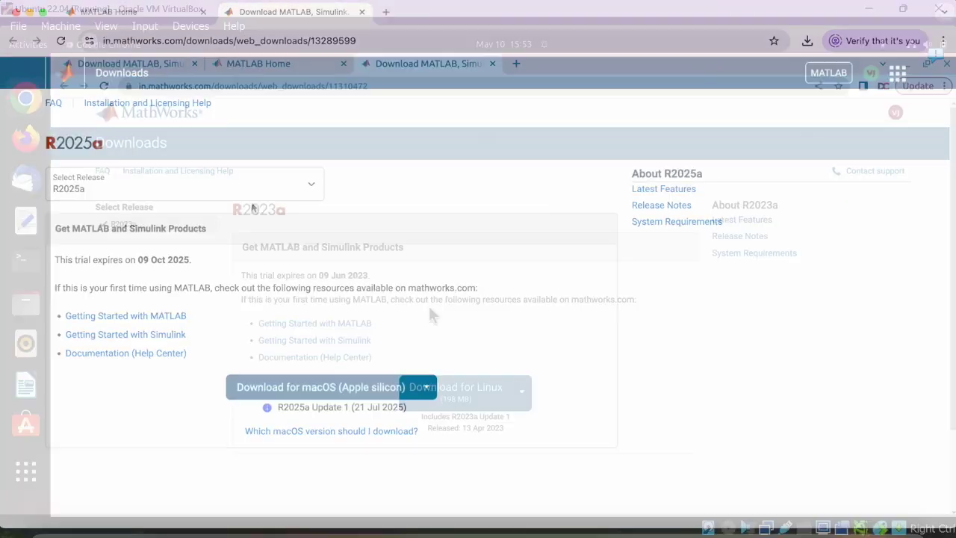
pyautogui.moveTo(45, 147); pyautogui.dragTo(124, 147)
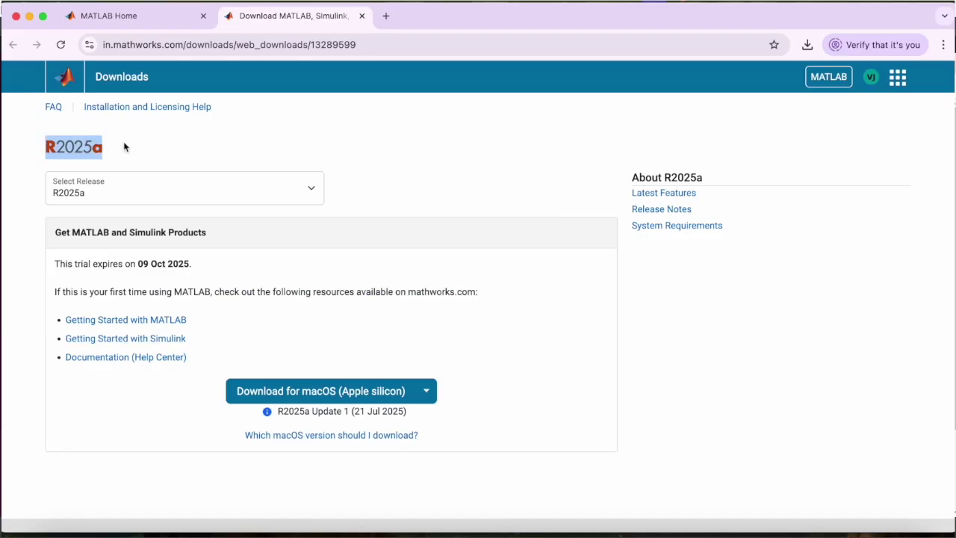
pyautogui.click(125, 147)
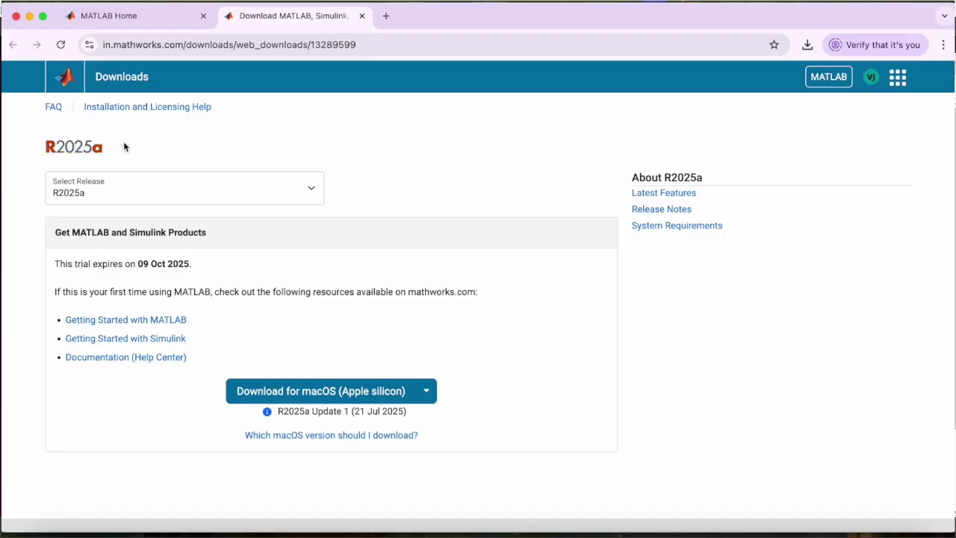
pyautogui.click(70, 198)
pyautogui.click(72, 227)
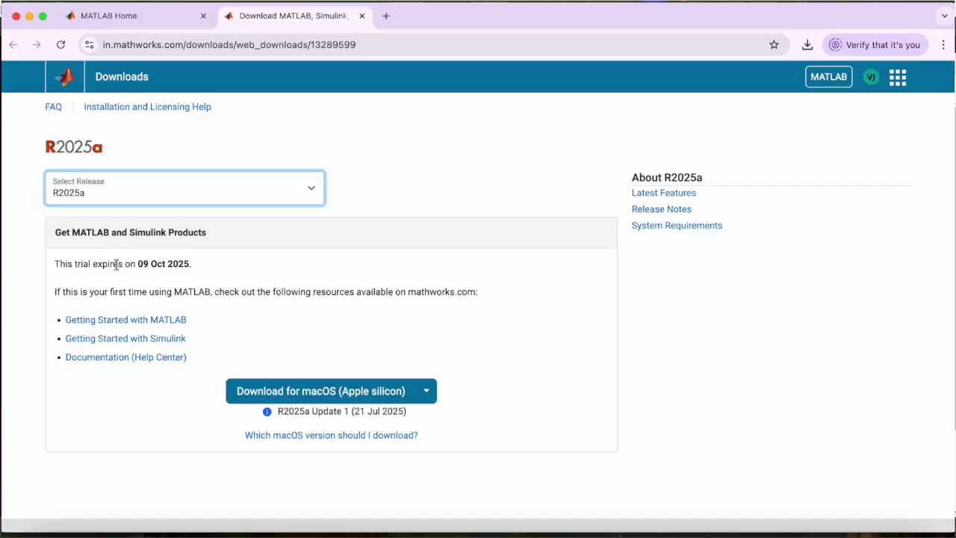
pyautogui.moveTo(56, 263); pyautogui.dragTo(195, 270)
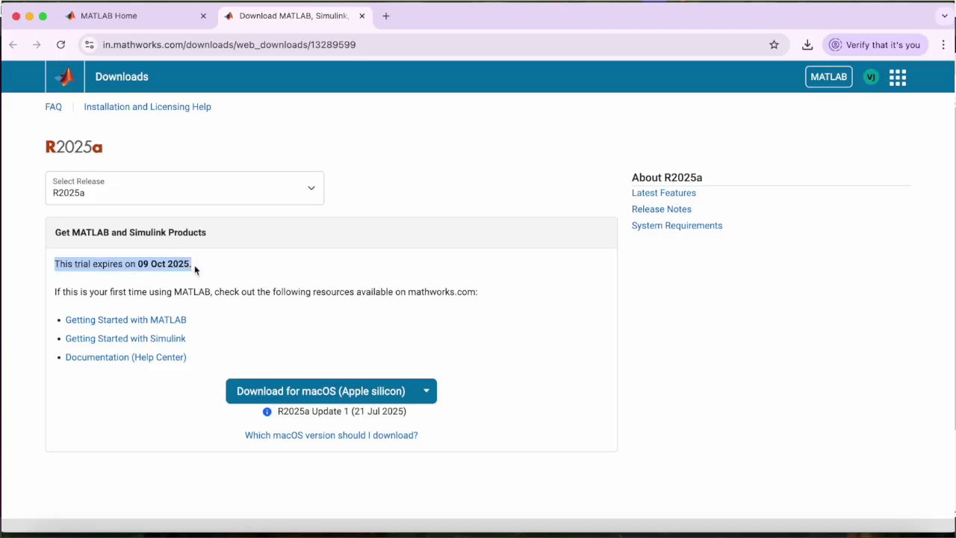
pyautogui.click(196, 269)
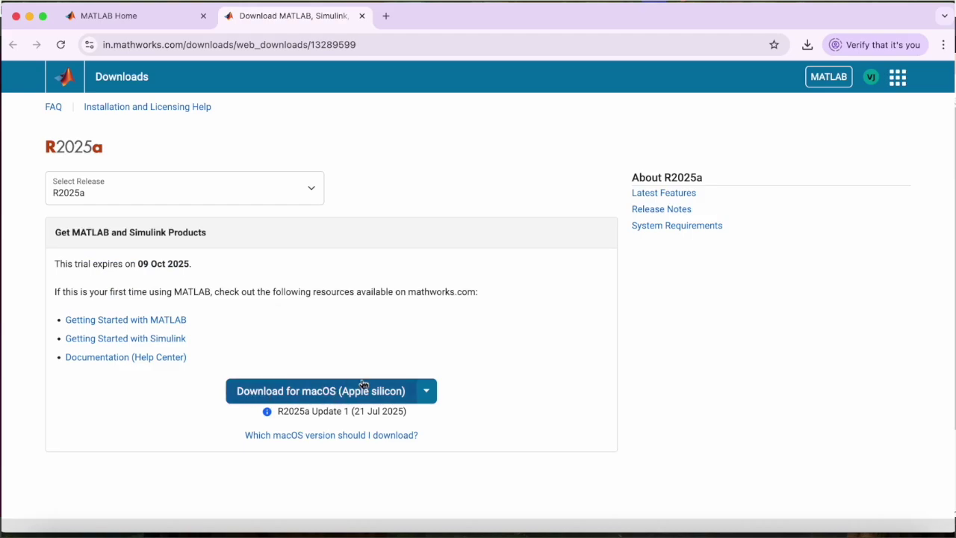
pyautogui.click(425, 392)
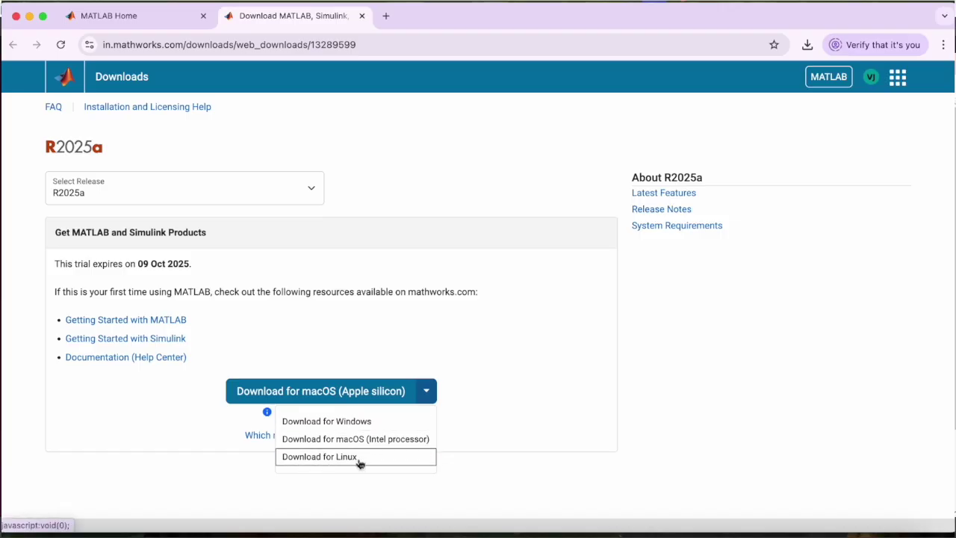
# - Switch to Linux and download the 237 MB matlab_R2025a_Linux.zip installer
pyautogui.click(362, 459)
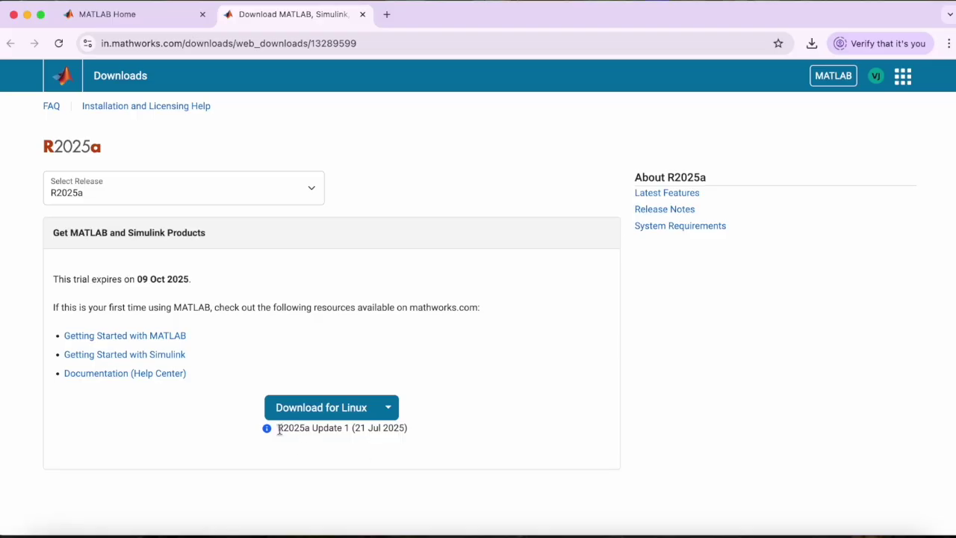
pyautogui.moveTo(278, 430); pyautogui.dragTo(407, 441)
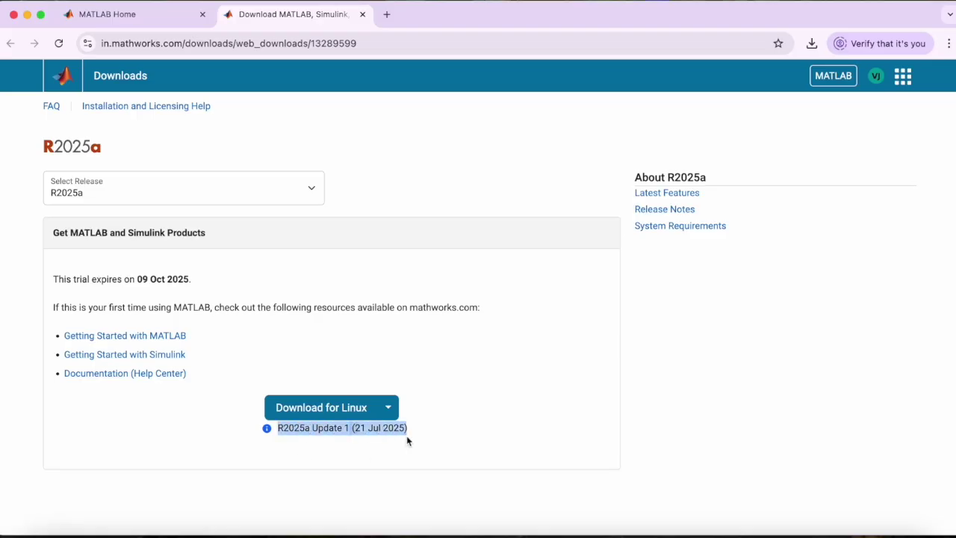
pyautogui.click(408, 441)
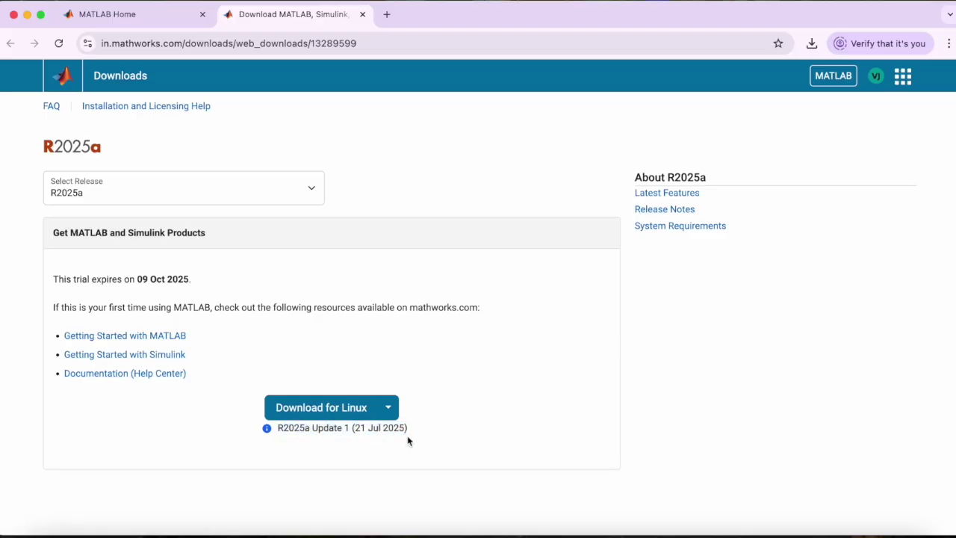
pyautogui.click(350, 409)
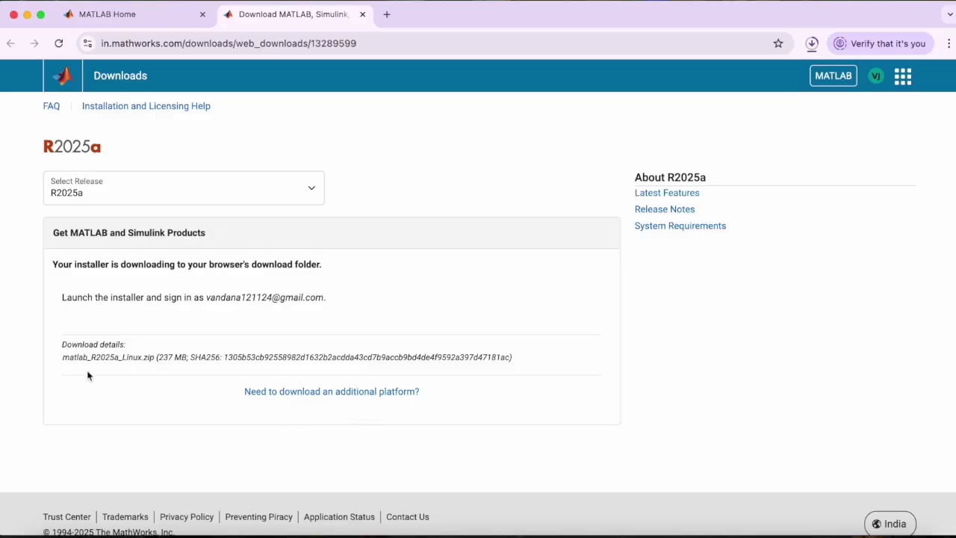
pyautogui.moveTo(64, 357); pyautogui.dragTo(151, 356)
pyautogui.moveTo(161, 357); pyautogui.dragTo(188, 358)
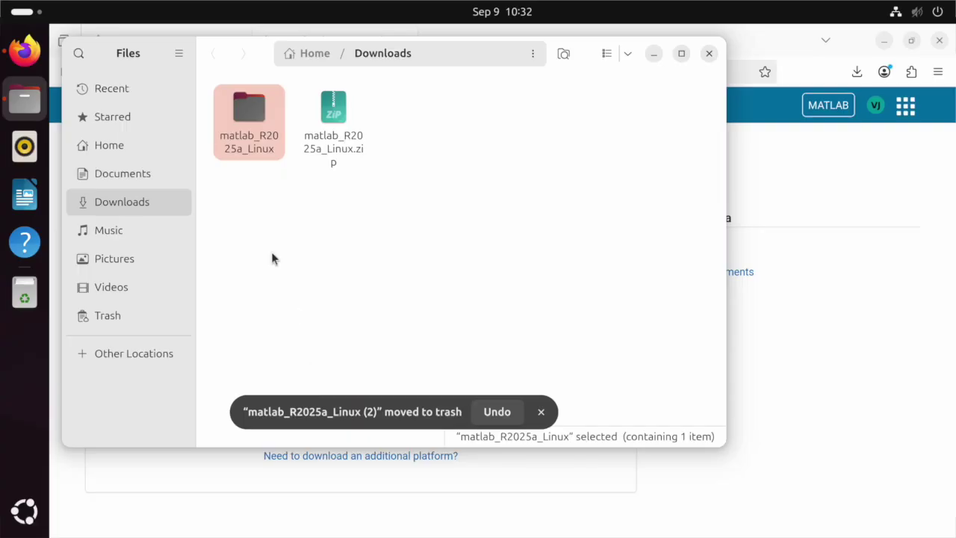
# - Open the matlab_R2025a_Linux folder in Downloads and open a terminal in it
pyautogui.click(249, 179)
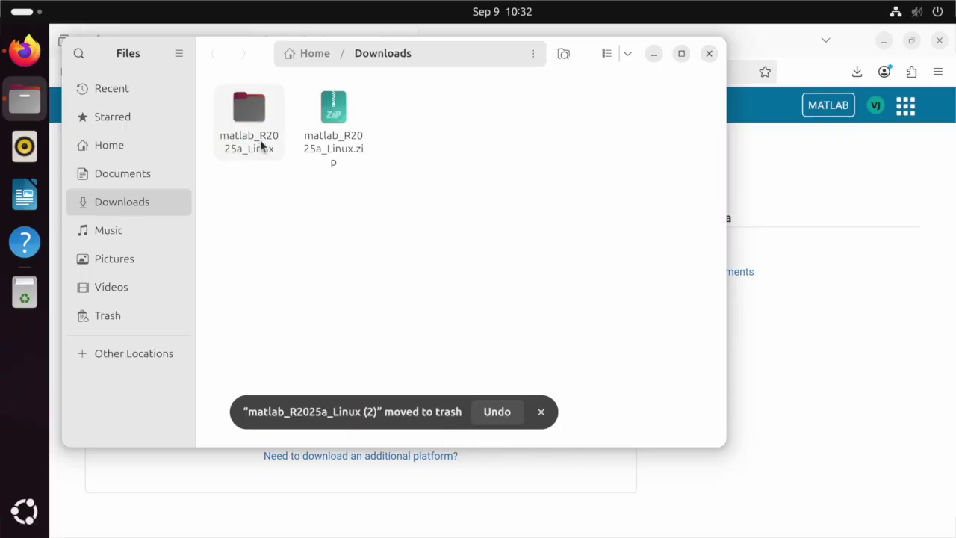
pyautogui.doubleClick(245, 146)
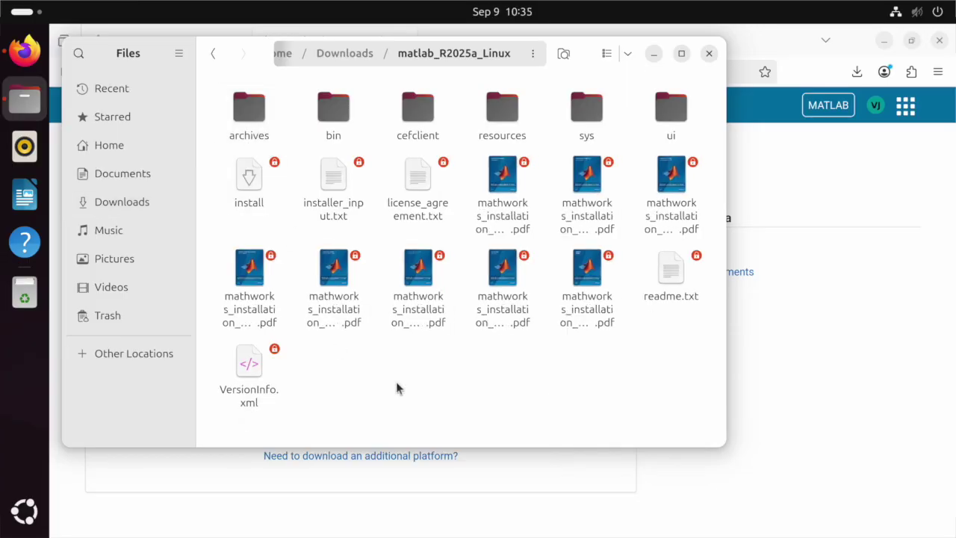
pyautogui.rightClick(397, 387)
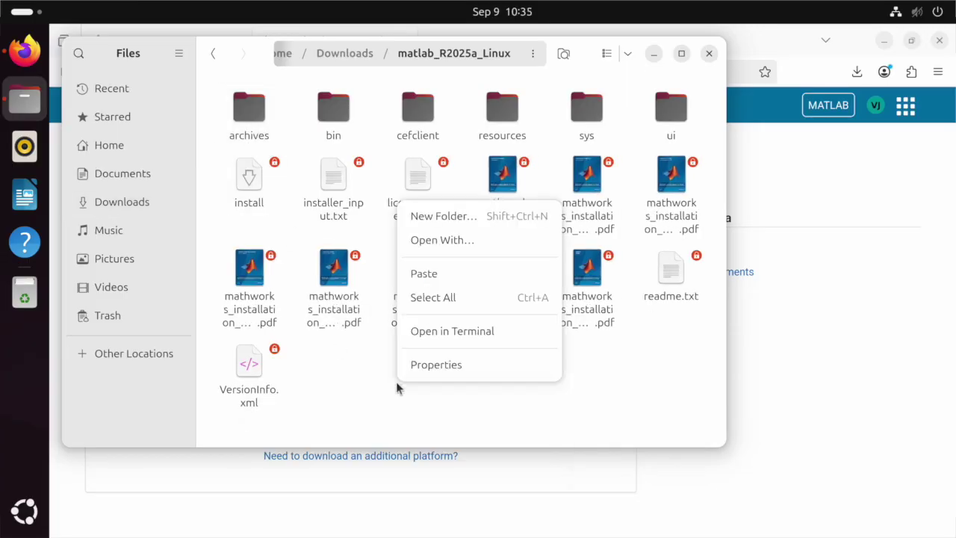
pyautogui.click(463, 331)
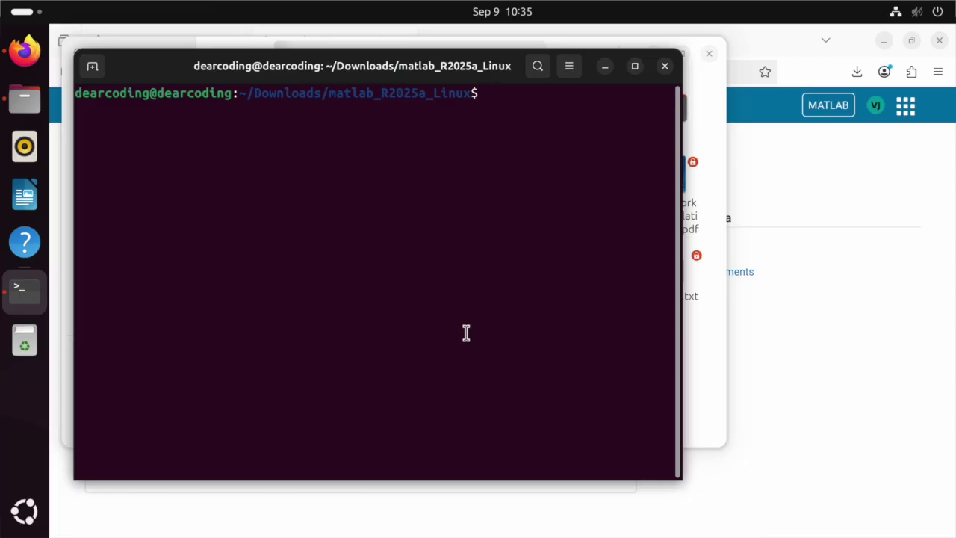
# - Switch to a root shell with sudo su
pyautogui.write('sudo su')
pyautogui.press('Return')
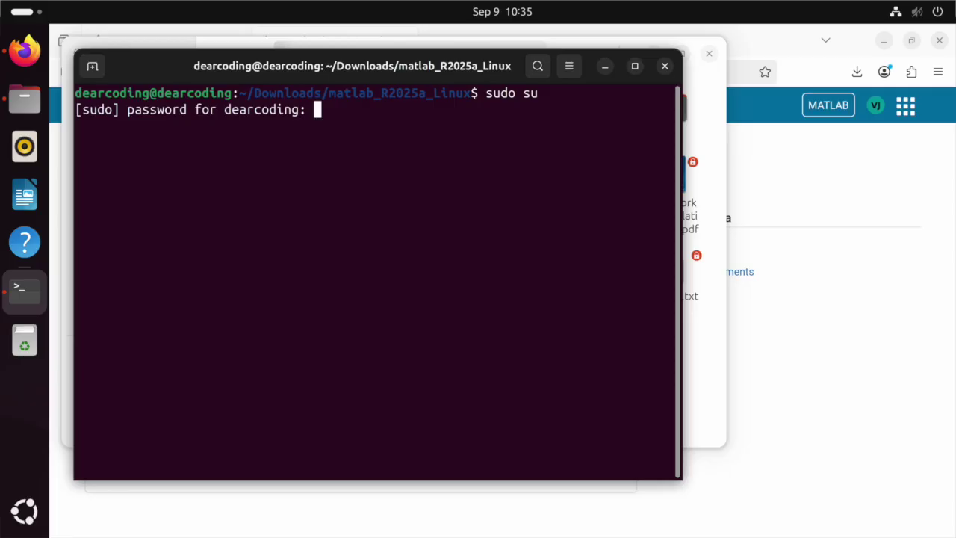
pyautogui.press('Return')
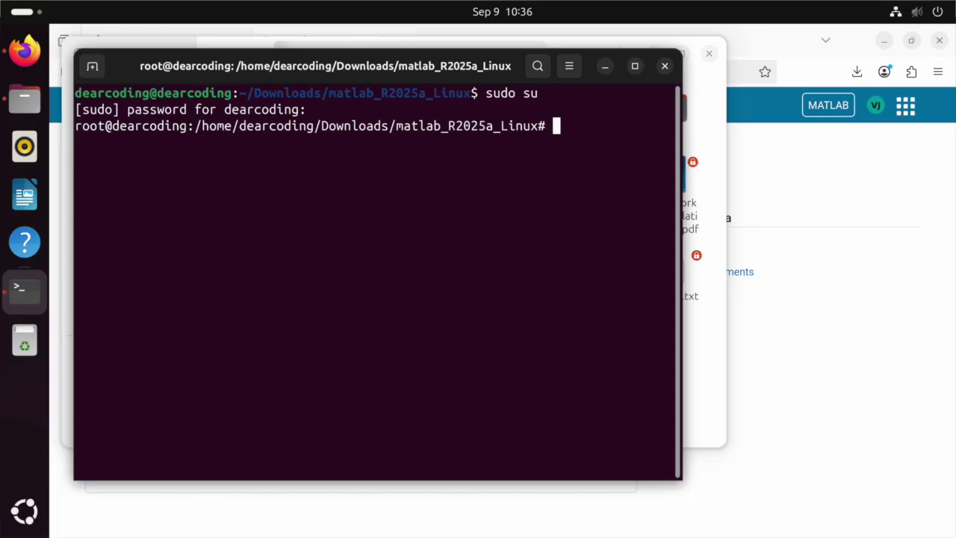
# - Grant root display access with xhost SI:localuser:root and start ./install
pyautogui.write('xhost SI')
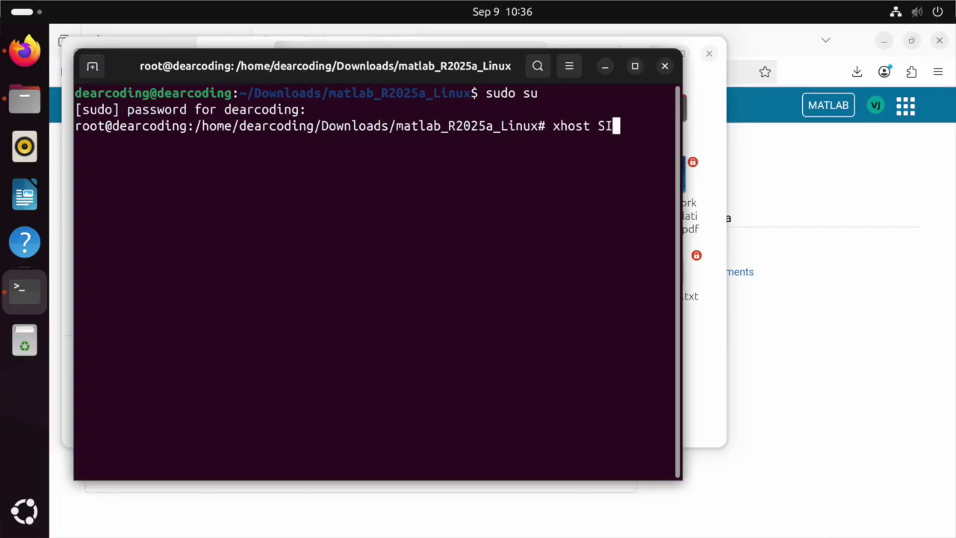
pyautogui.write(':localuser')
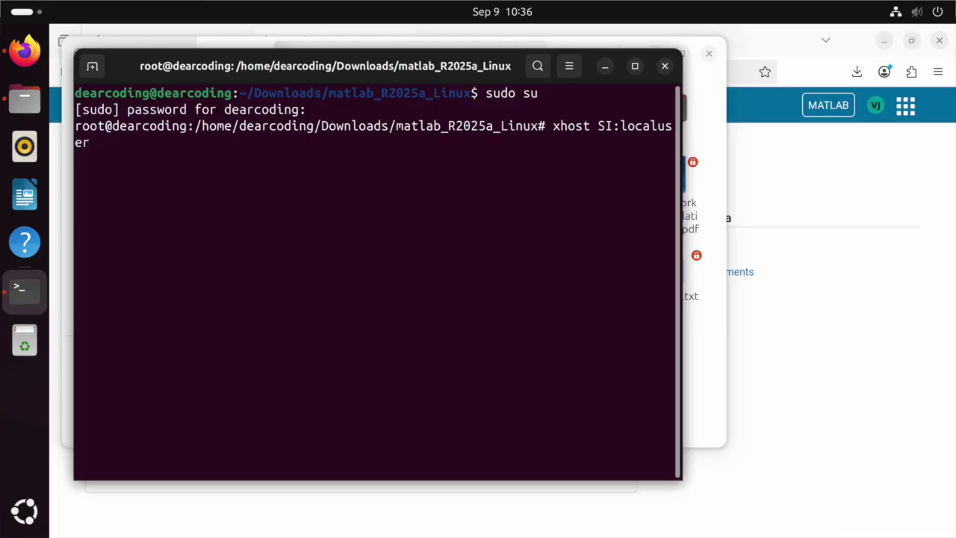
pyautogui.click(635, 65)
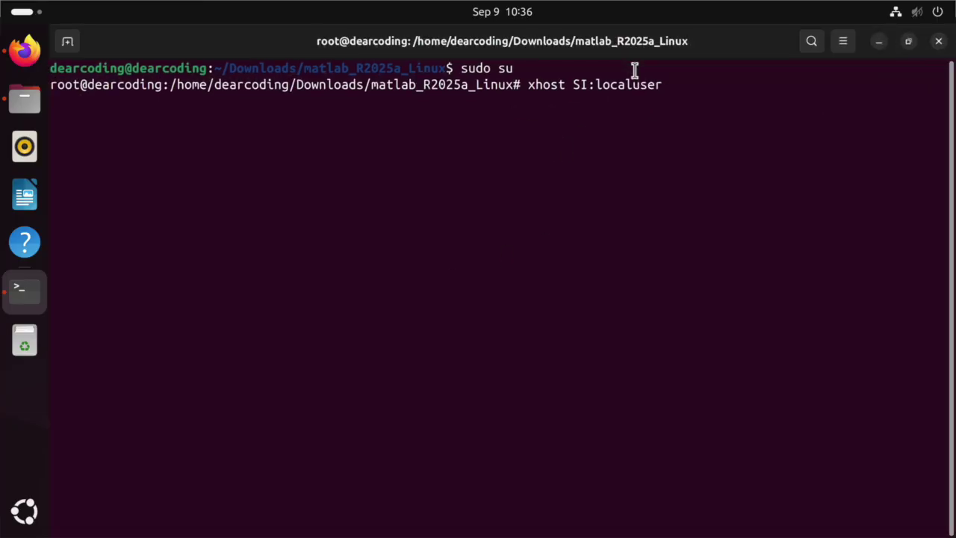
pyautogui.write('r')
pyautogui.press('BackSpace')
pyautogui.press('BackSpace')
pyautogui.write(':root')
pyautogui.press('Return')
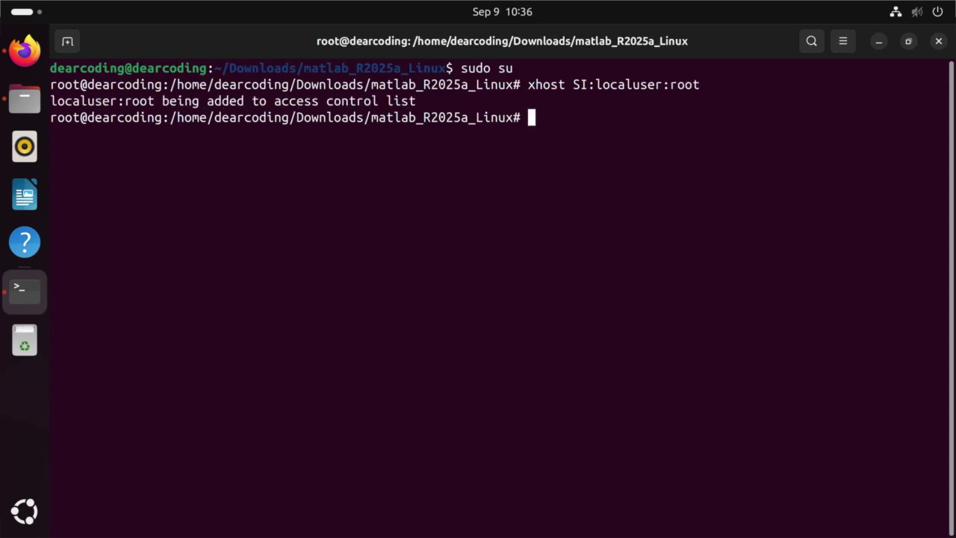
pyautogui.write('./insta')
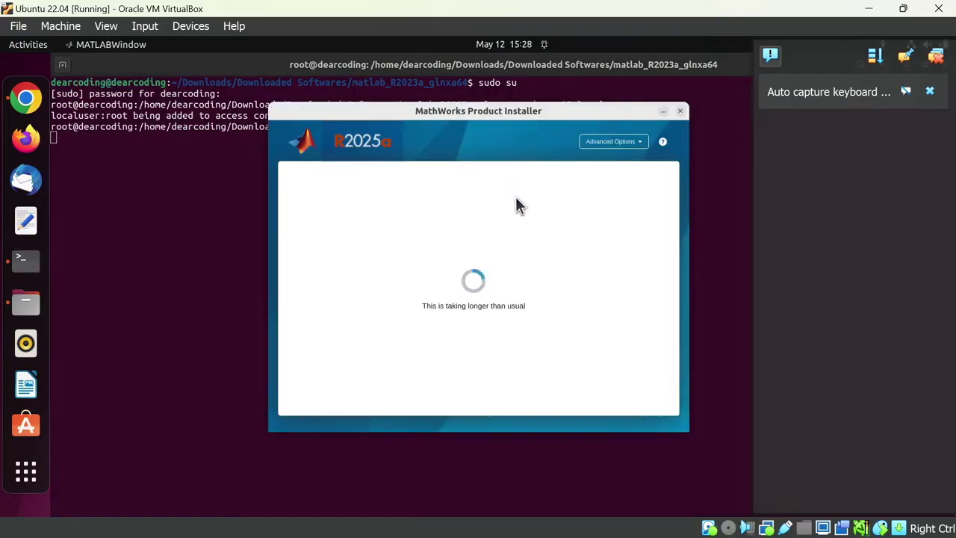
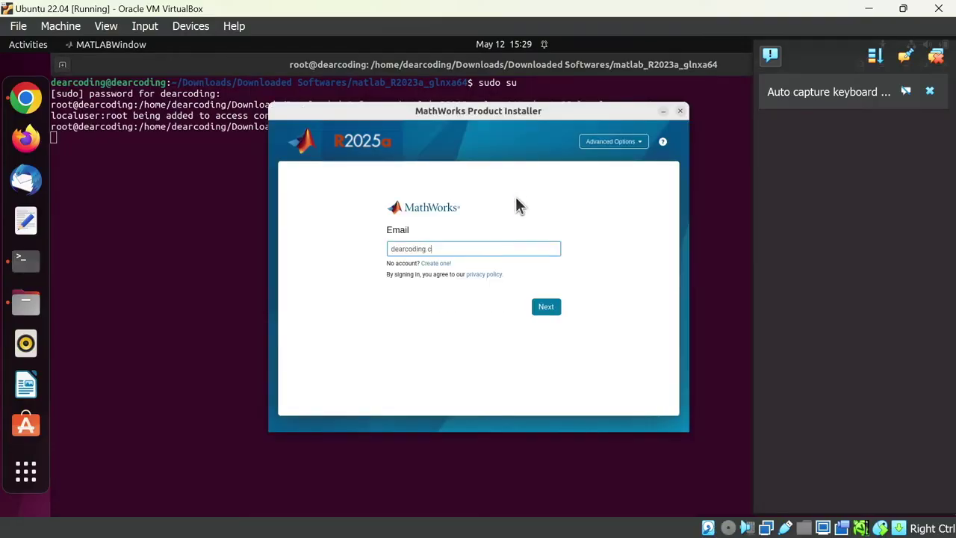
# - Sign in with the MathWorks account e-mail and password
pyautogui.click(542, 309)
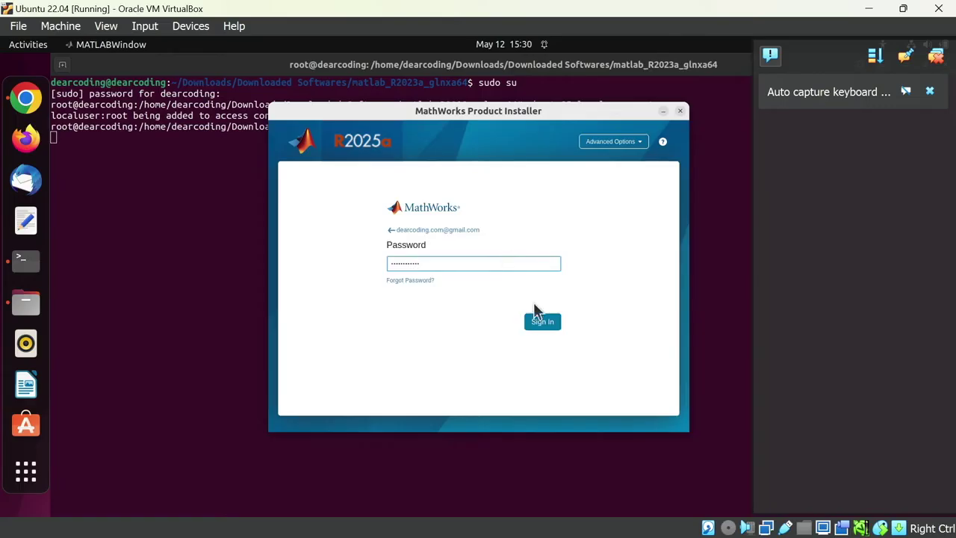
pyautogui.click(542, 321)
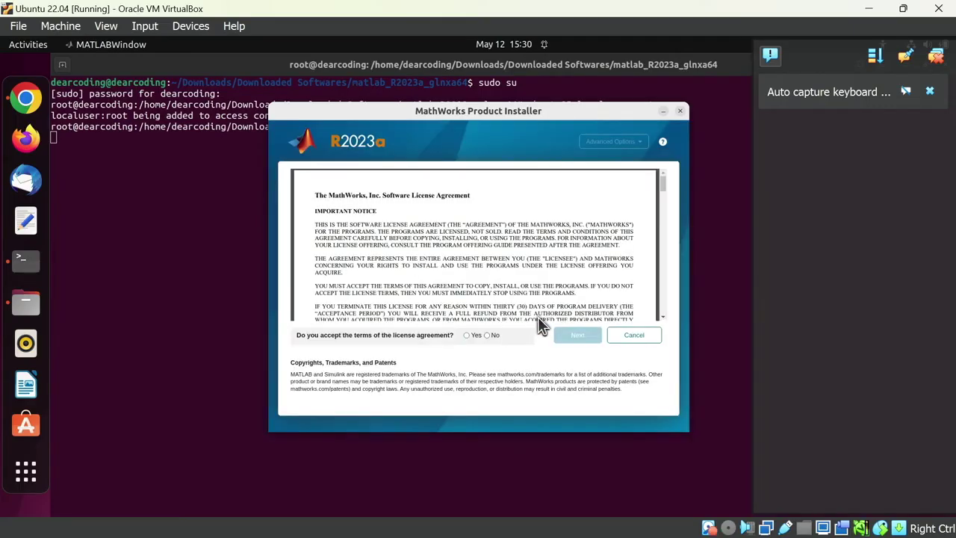
# - Accept the license agreement, choose the R2023a Trial license, and enter the login name
pyautogui.click(468, 335)
pyautogui.click(579, 336)
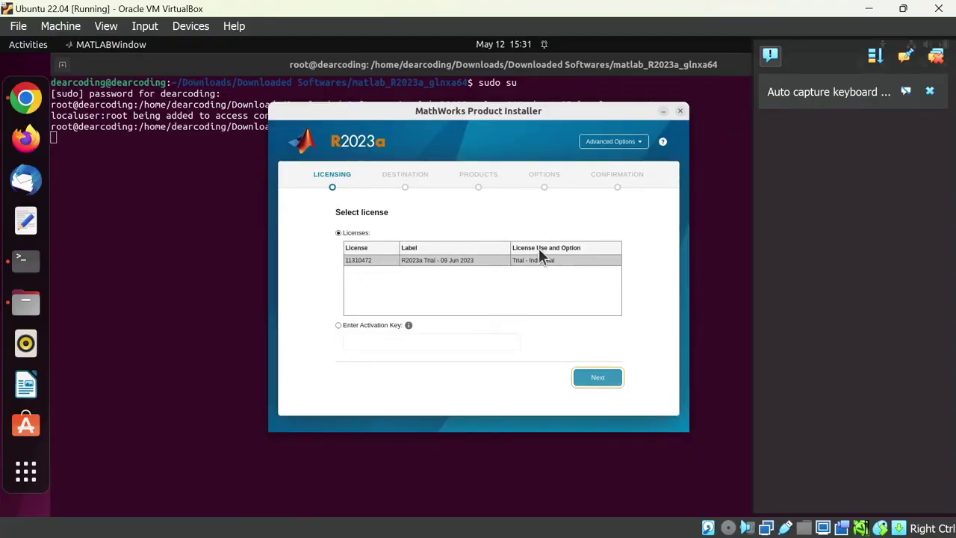
pyautogui.click(600, 379)
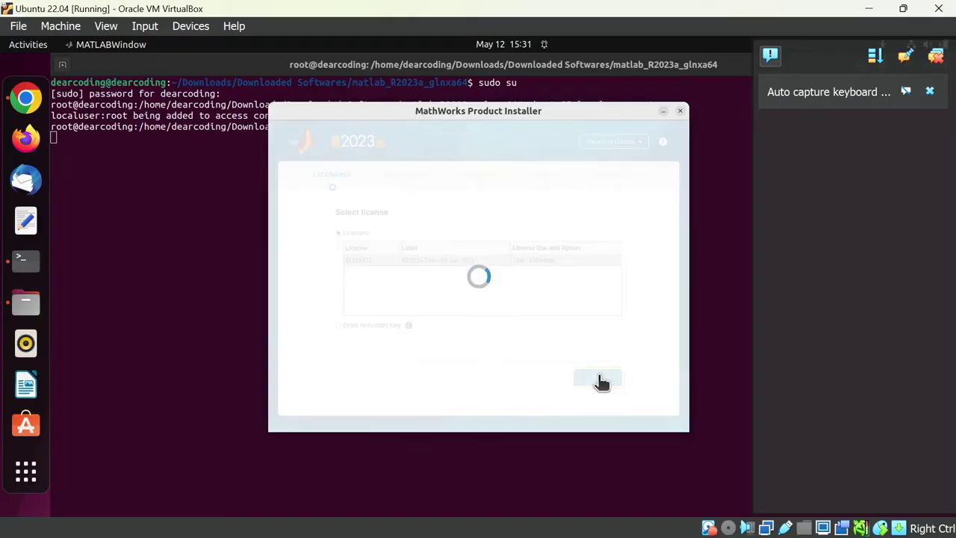
pyautogui.write('dear coding')
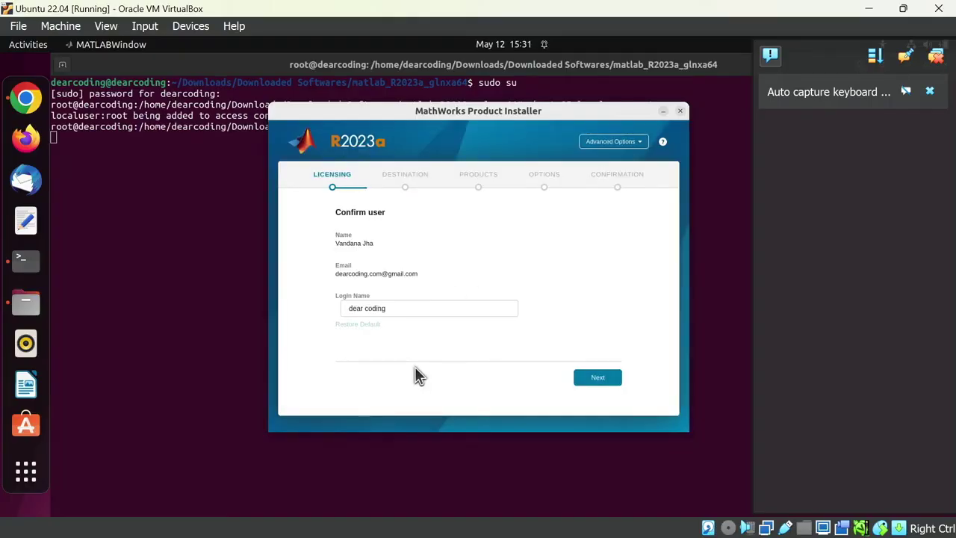
pyautogui.click(597, 379)
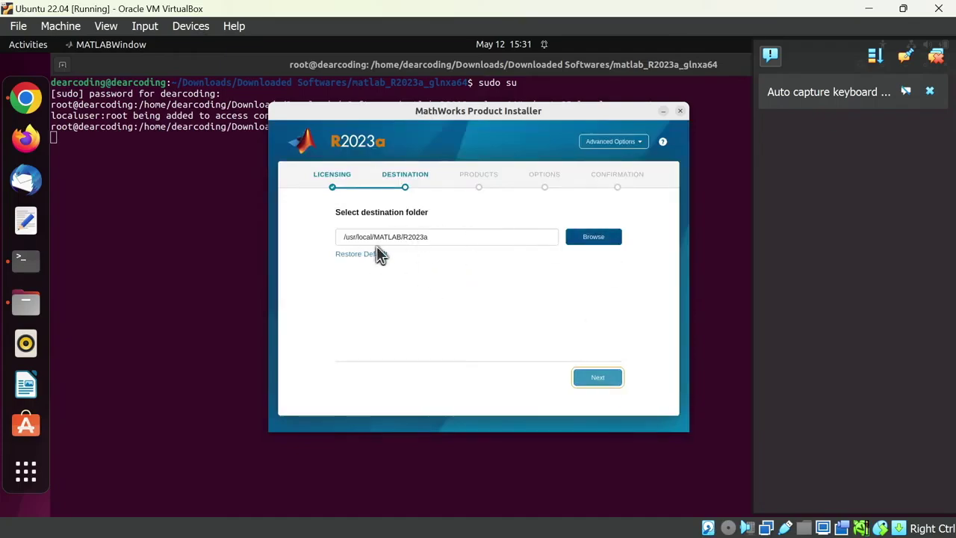
# - Keep /usr/local/MATLAB/R2023a as the destination folder without changing it
pyautogui.moveTo(438, 236); pyautogui.dragTo(343, 237)
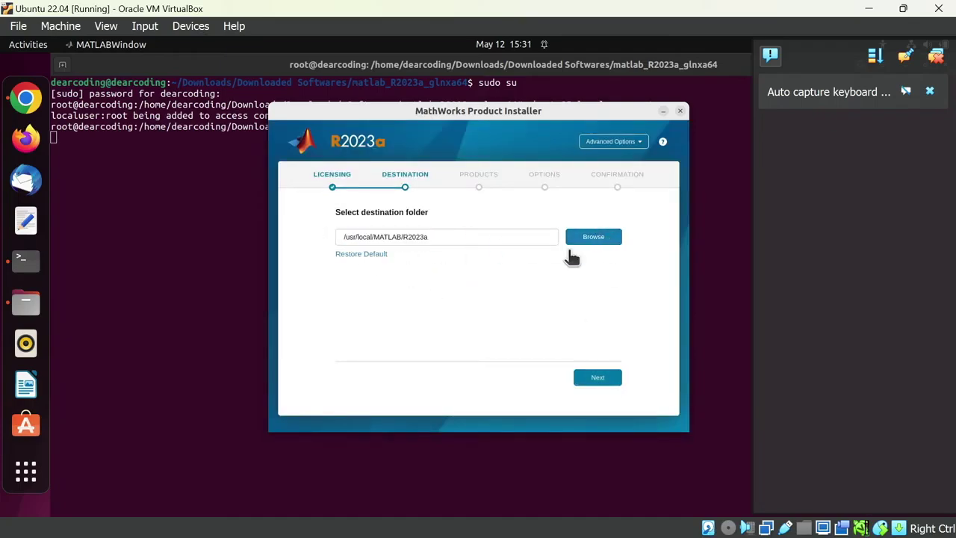
pyautogui.click(594, 237)
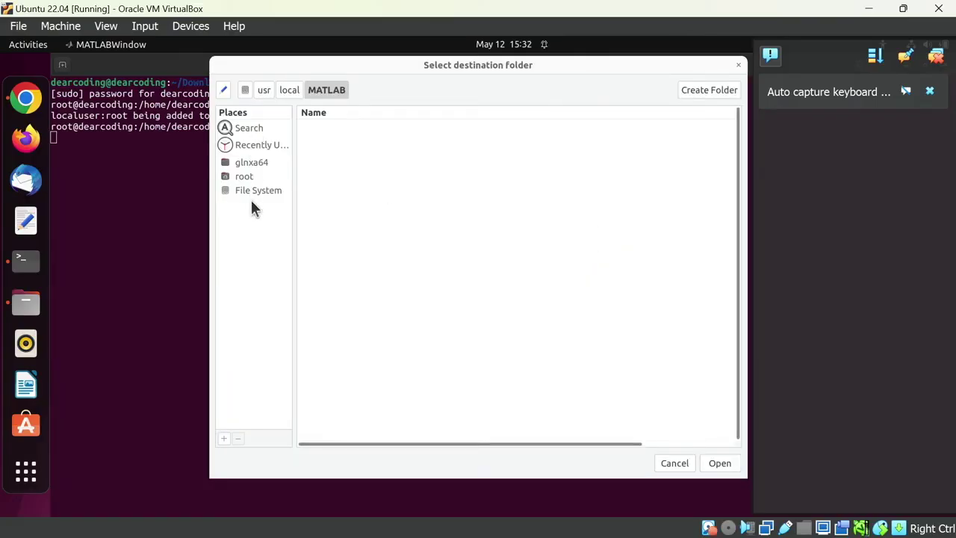
pyautogui.click(669, 464)
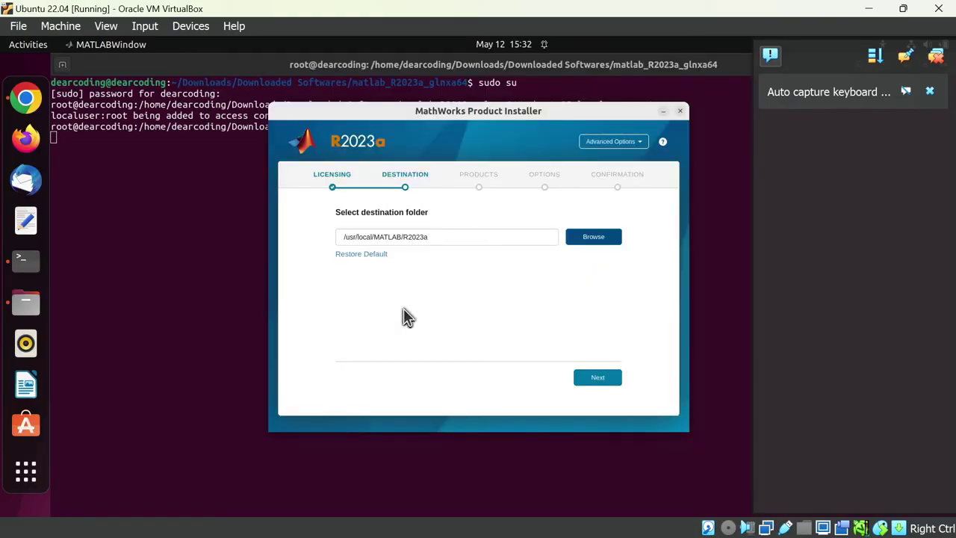
pyautogui.click(596, 380)
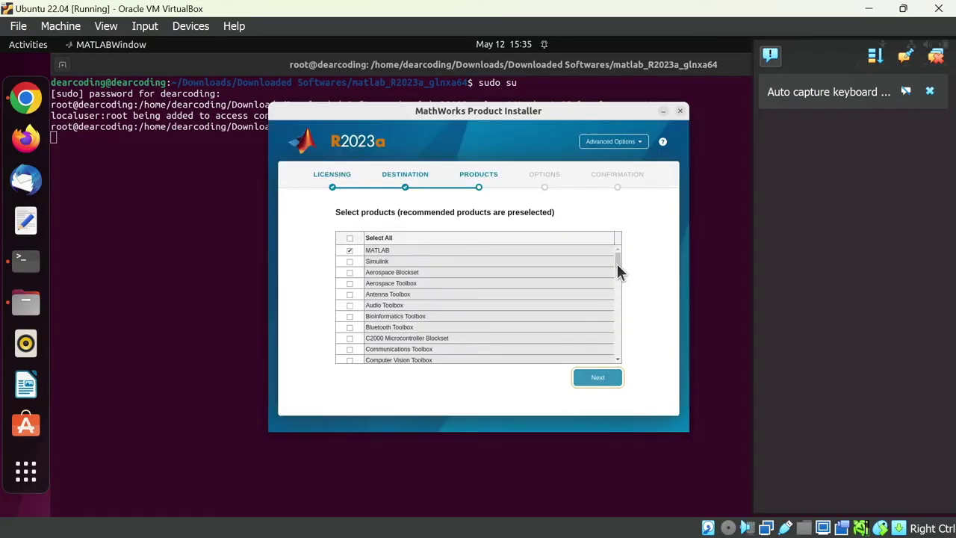
# - Review the product list and continue with only MATLAB selected
pyautogui.scroll(-10, 619, 276)
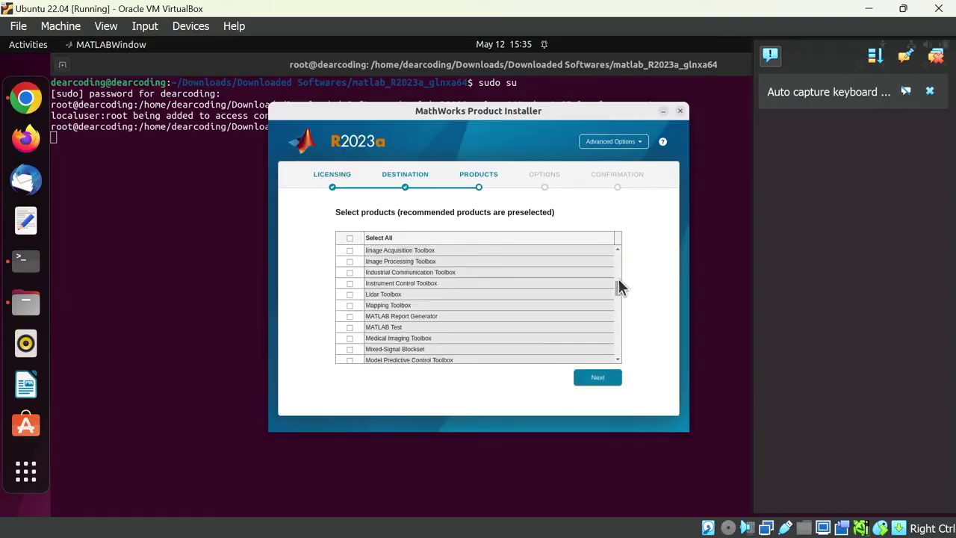
pyautogui.scroll(-10, 618, 299)
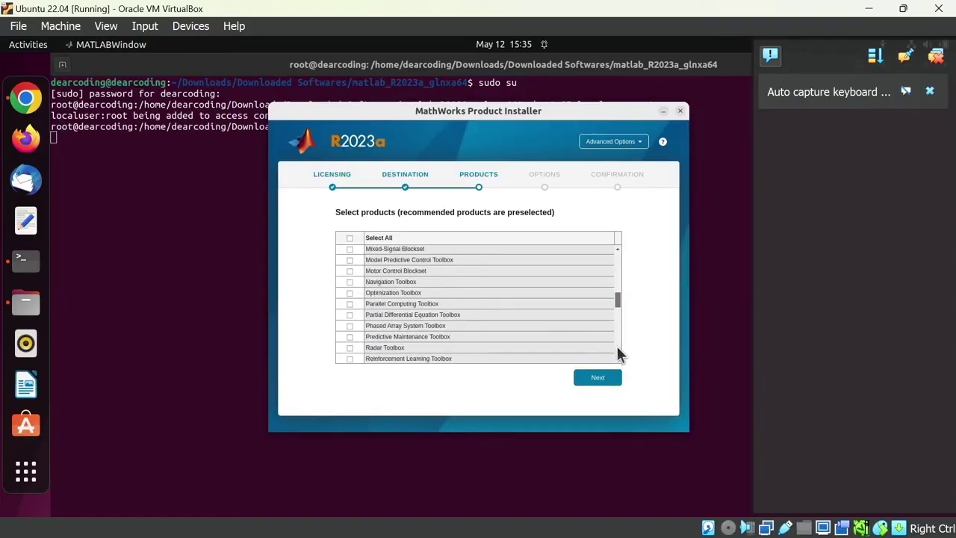
pyautogui.scroll(-5, 618, 366)
pyautogui.scroll(15, 611, 299)
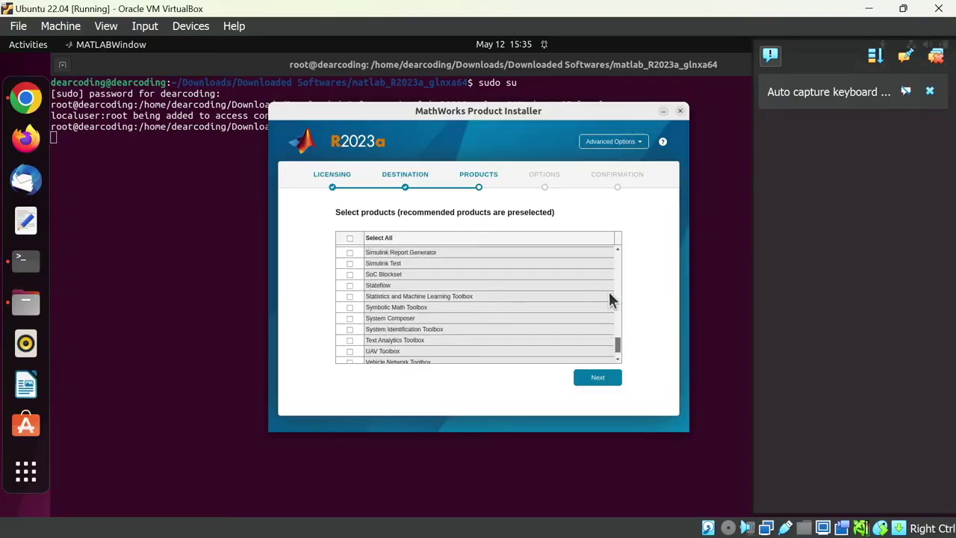
pyautogui.scroll(8, 610, 253)
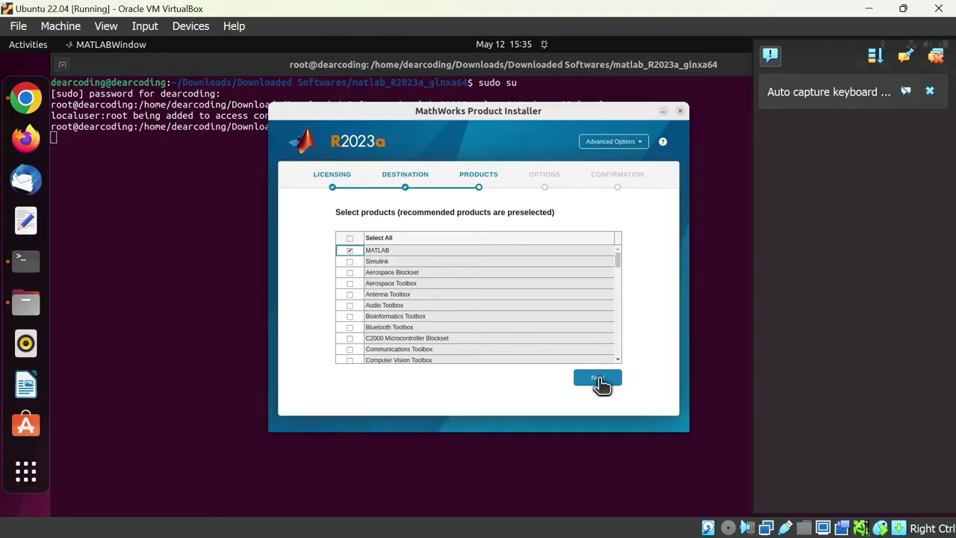
pyautogui.click(601, 380)
# - Enable symbolic links to MATLAB scripts in /usr/local/bin and begin the installation
pyautogui.click(339, 233)
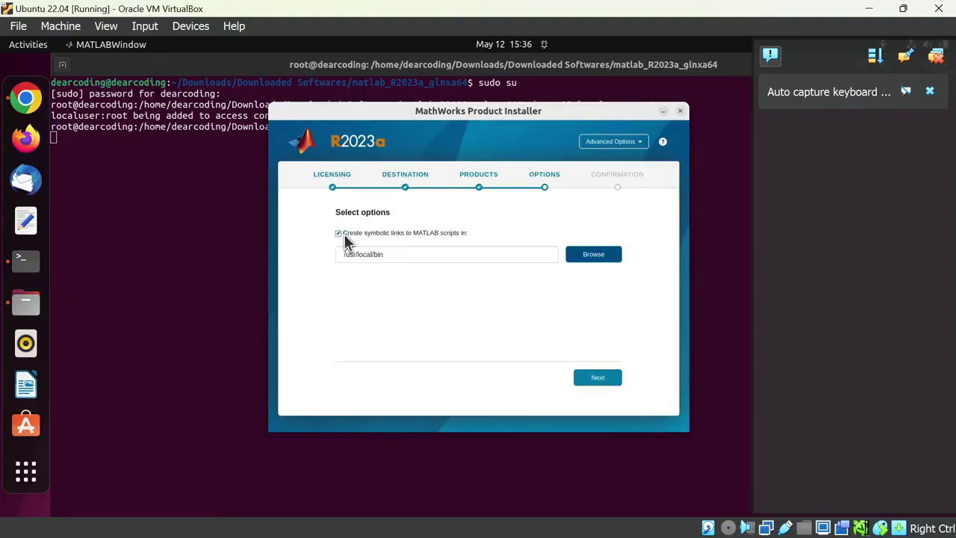
pyautogui.moveTo(348, 255); pyautogui.dragTo(399, 260)
pyautogui.click(401, 261)
pyautogui.click(597, 381)
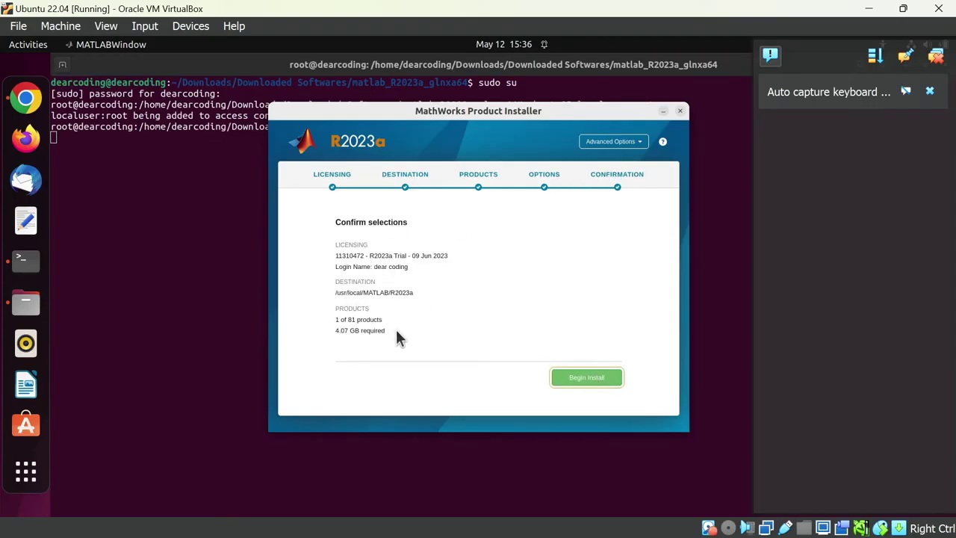
pyautogui.click(594, 385)
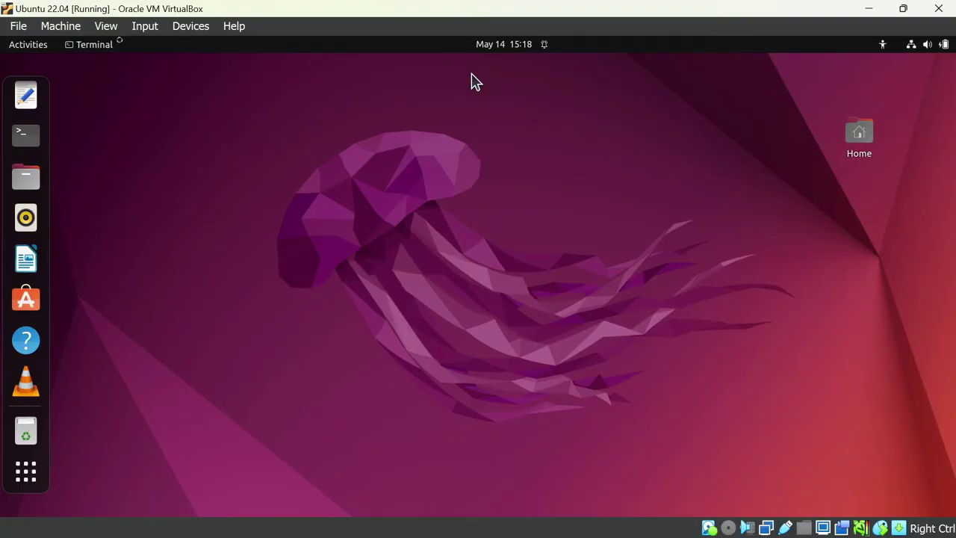
# - Open a new Terminal and switch to a root shell with sudo su
pyautogui.click(35, 475)
pyautogui.write('termi')
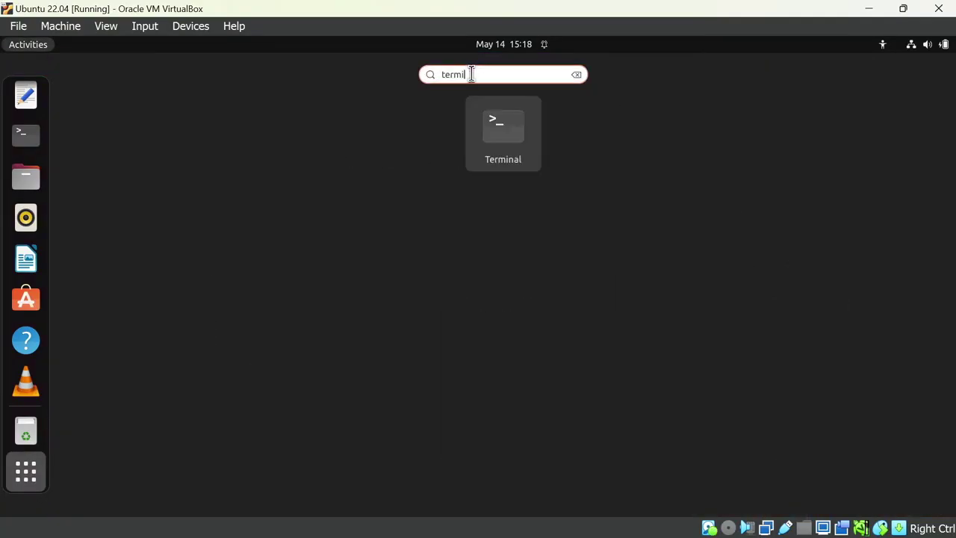
pyautogui.press('Return')
pyautogui.write('sudo su')
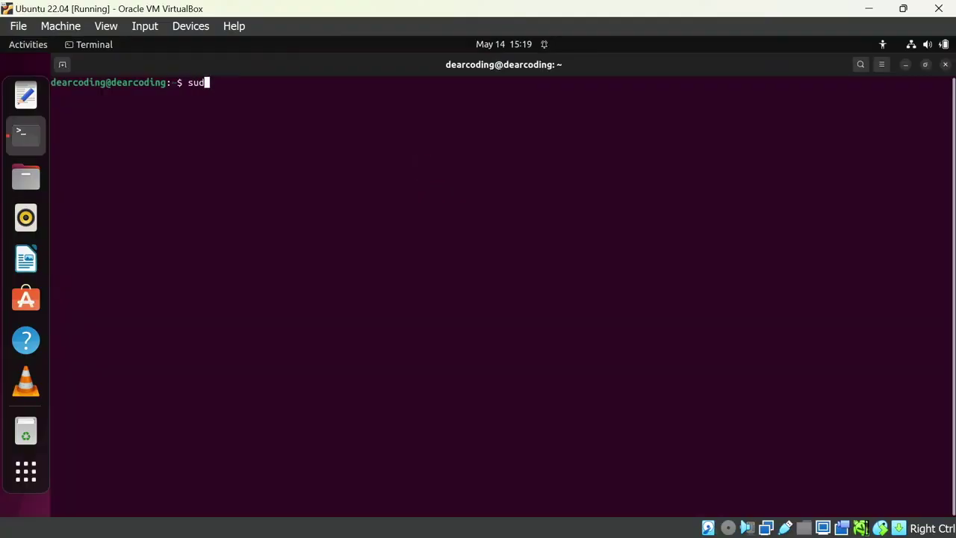
pyautogui.press('Return')
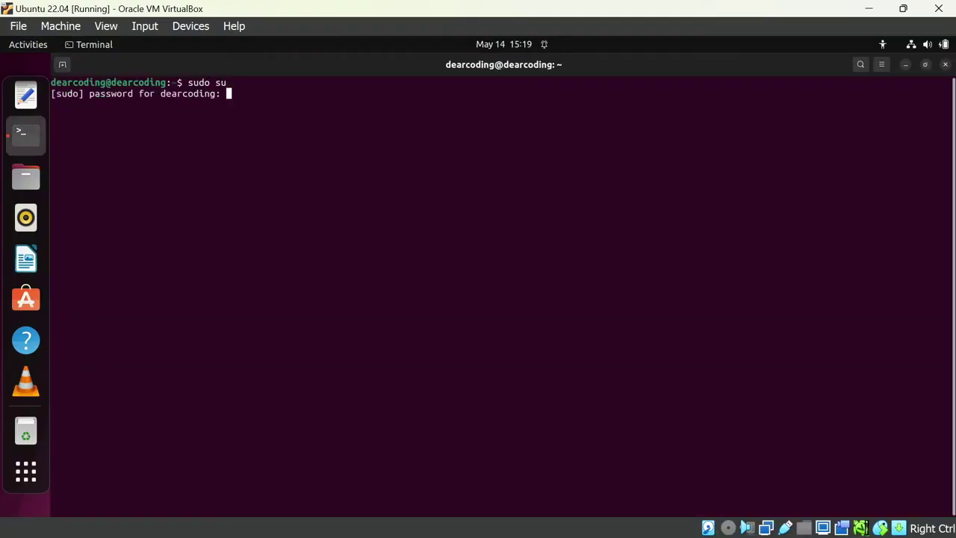
pyautogui.press('Return')
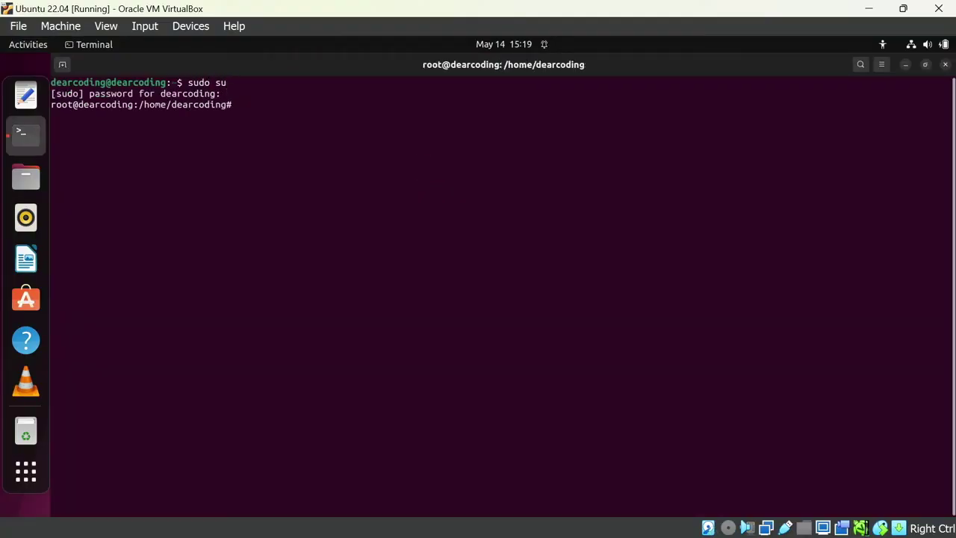
# - Change into the /usr/local/MATLAB/R2023a folder and list its contents
pyautogui.write('cd /usr/llocal')
pyautogui.press('BackSpace')
pyautogui.press('BackSpace')
pyautogui.press('BackSpace')
pyautogui.press('BackSpace')
pyautogui.press('BackSpace')
pyautogui.write('ocal/MATLAB')
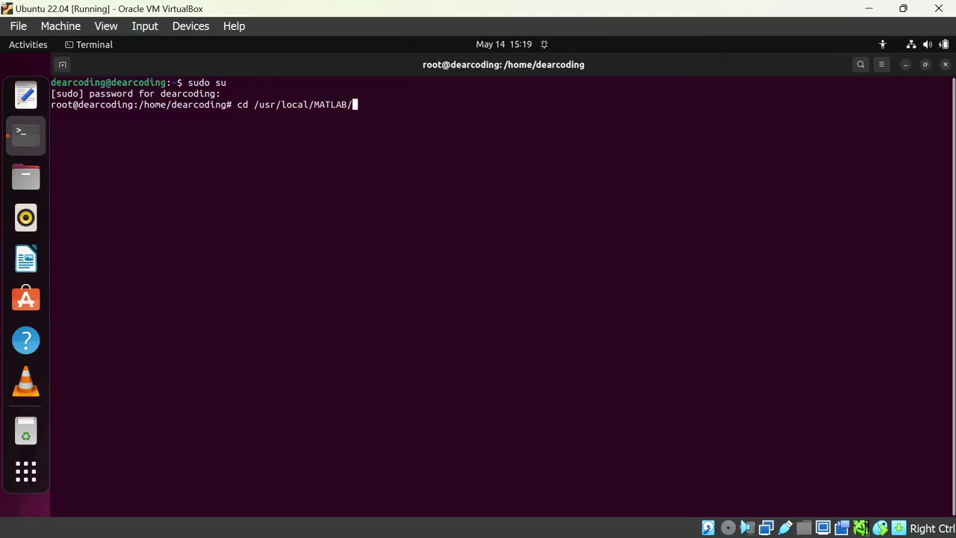
pyautogui.write('/R2023a')
pyautogui.press('Return')
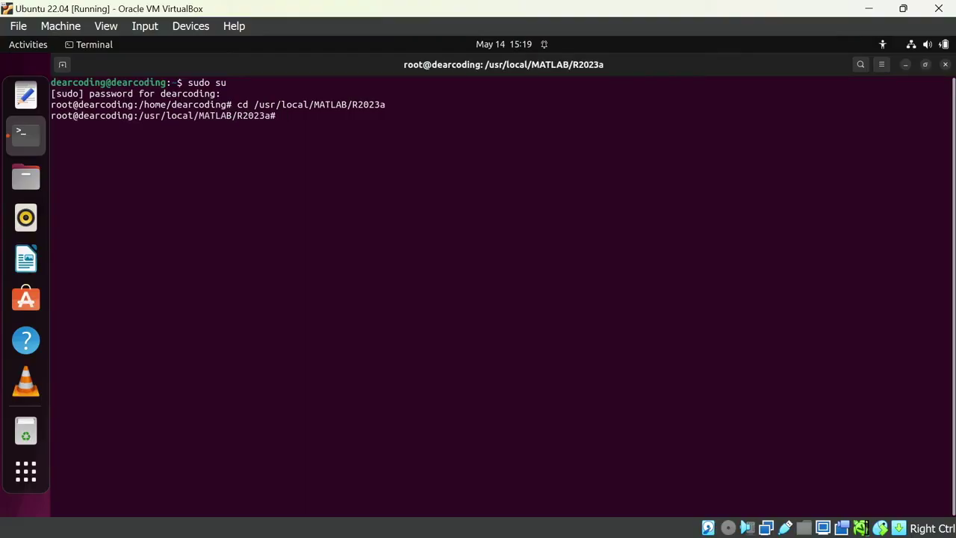
pyautogui.write('ls')
pyautogui.press('Return')
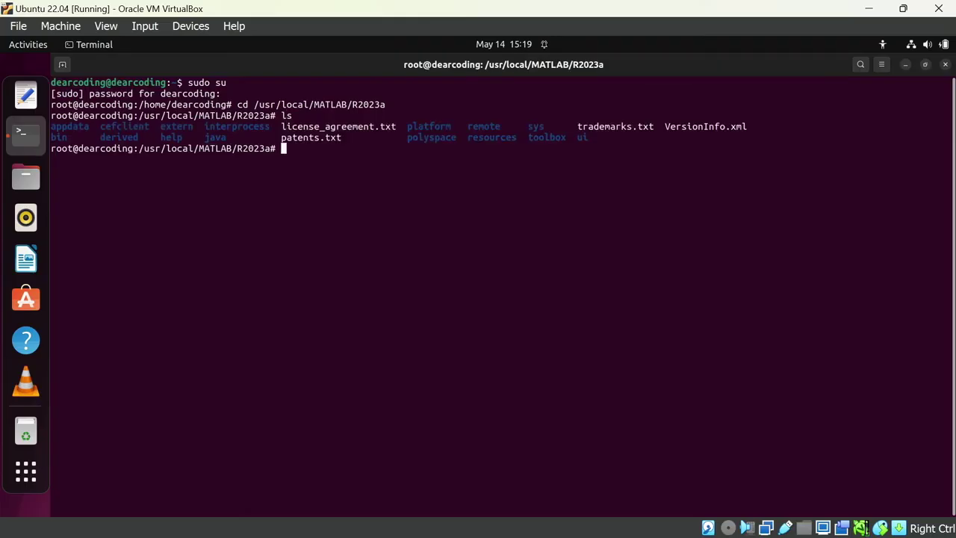
# - Enter the bin folder and list its files
pyautogui.write('cd bin')
pyautogui.press('Return')
pyautogui.press('Return')
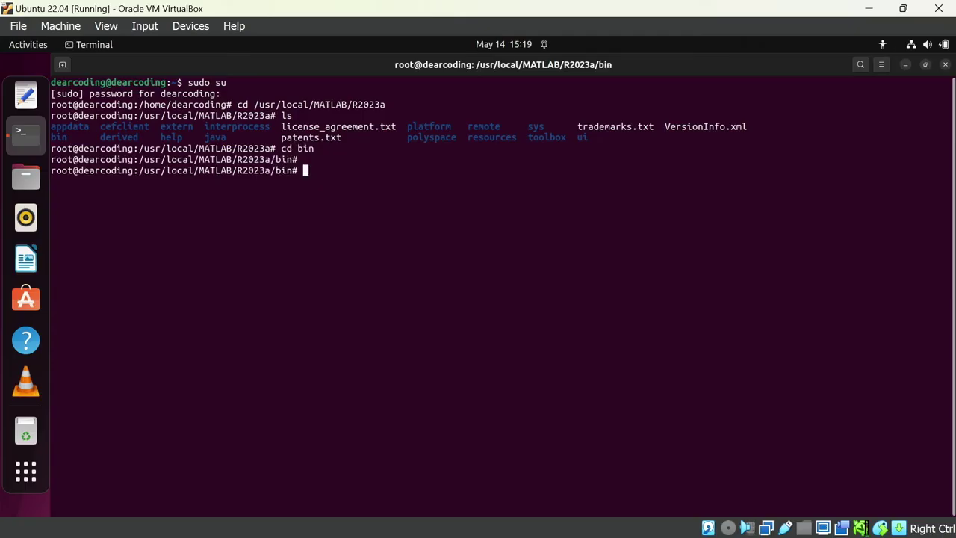
pyautogui.write('ls')
pyautogui.press('Return')
# - Copy activate_matlab.sh from the listing and run it as ./activate_matlab.sh
pyautogui.moveTo(151, 182); pyautogui.dragTo(46, 186)
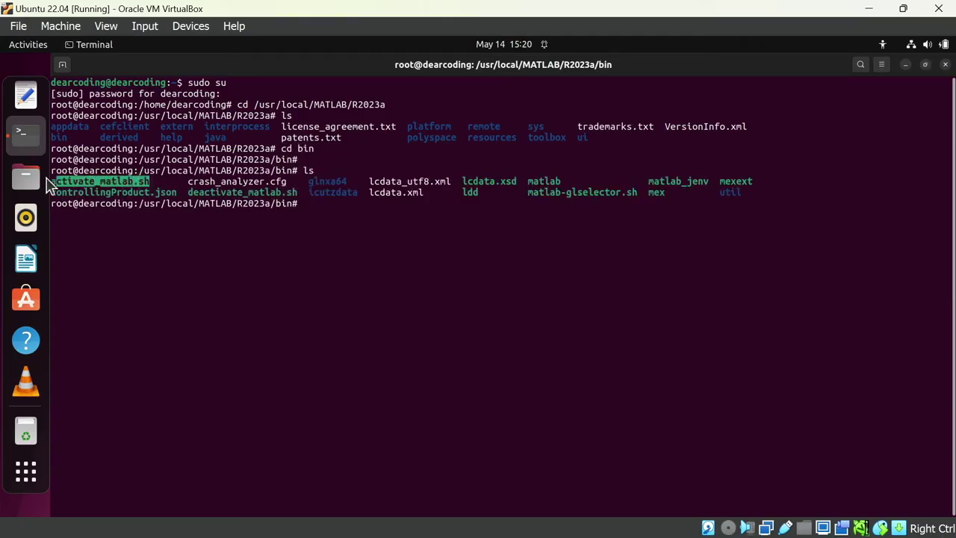
pyautogui.rightClick(92, 185)
pyautogui.click(112, 189)
pyautogui.write('./')
pyautogui.rightClick(459, 215)
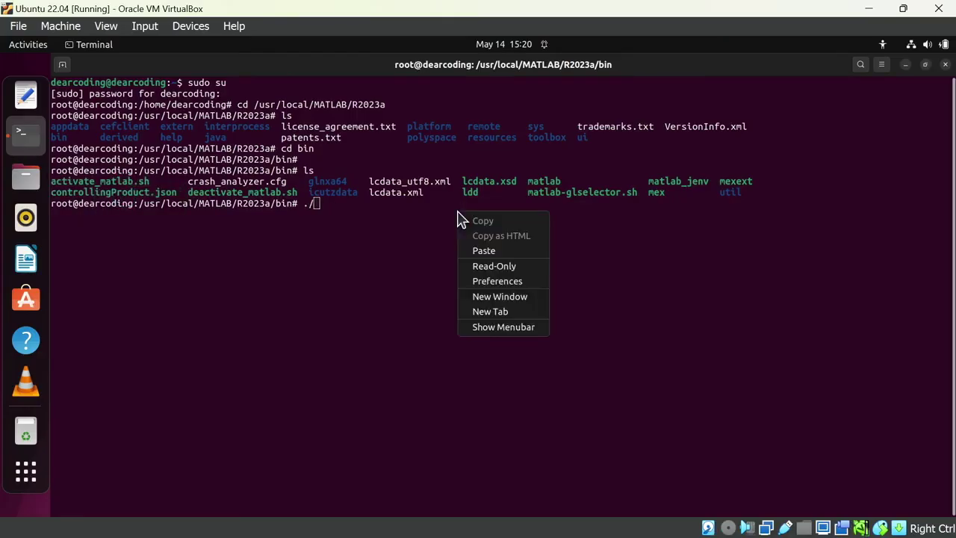
pyautogui.click(482, 251)
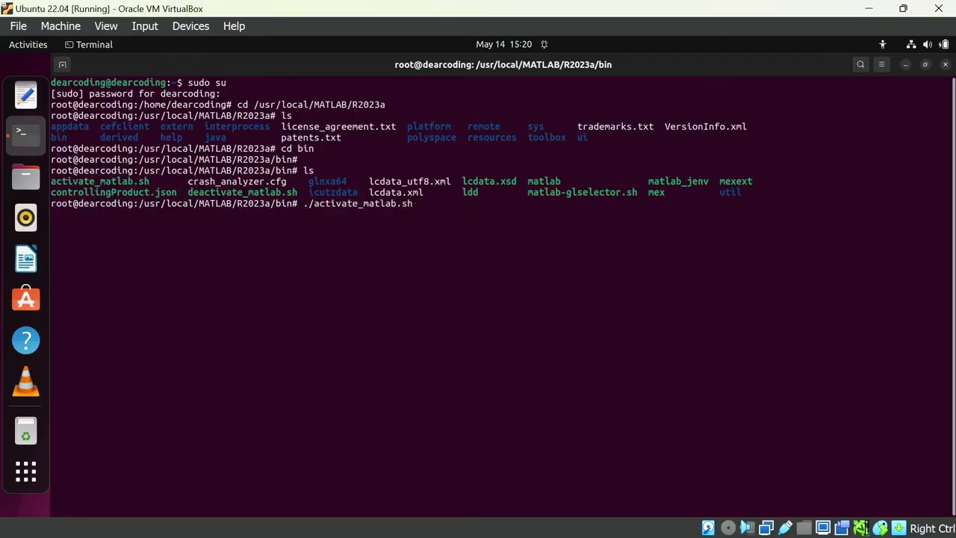
pyautogui.press('Return')
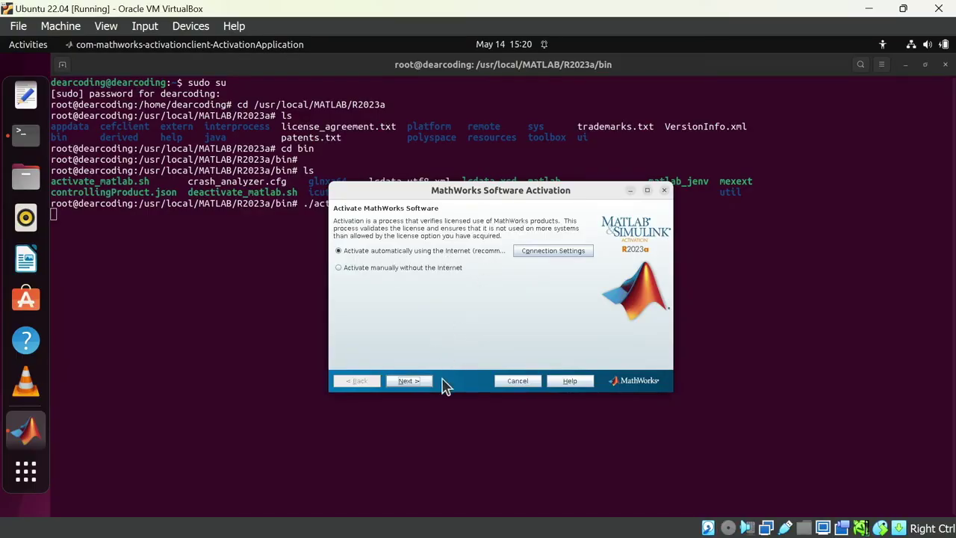
# - Choose automatic activation over the internet and log in with the account e-mail and password
pyautogui.click(416, 382)
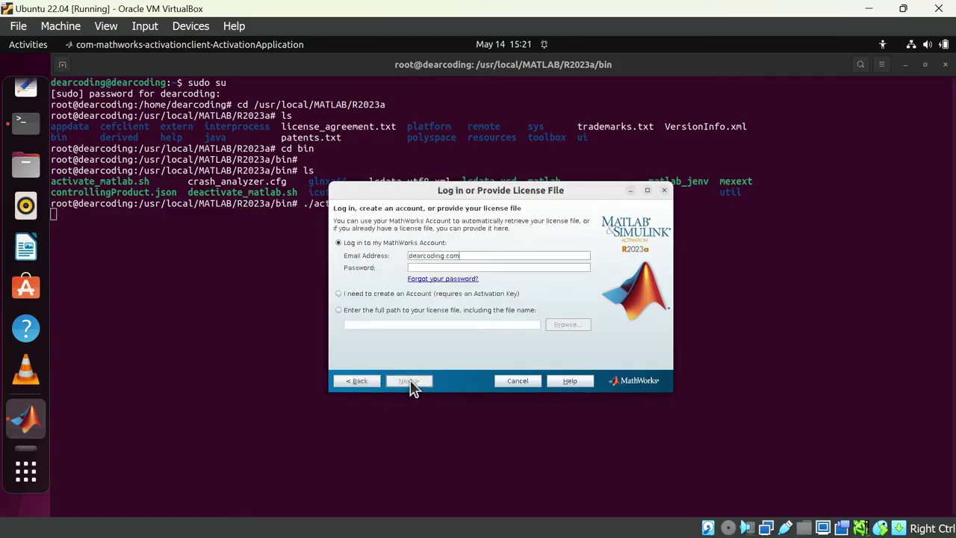
pyautogui.write('@gmail.com')
pyautogui.press('Tab')
pyautogui.write('************')
pyautogui.click(405, 381)
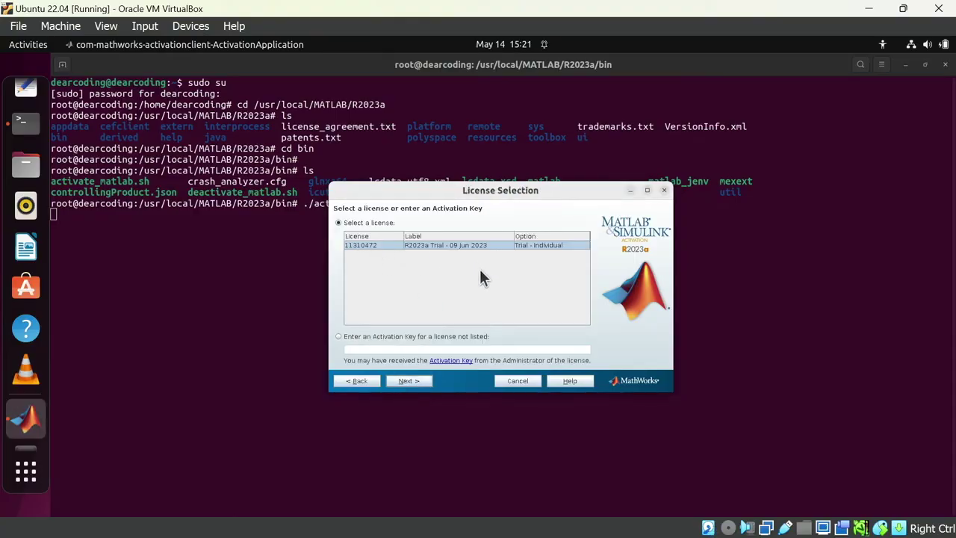
# - Select the R2023a Trial license, enter the login name without spaces, and confirm activation
pyautogui.click(411, 382)
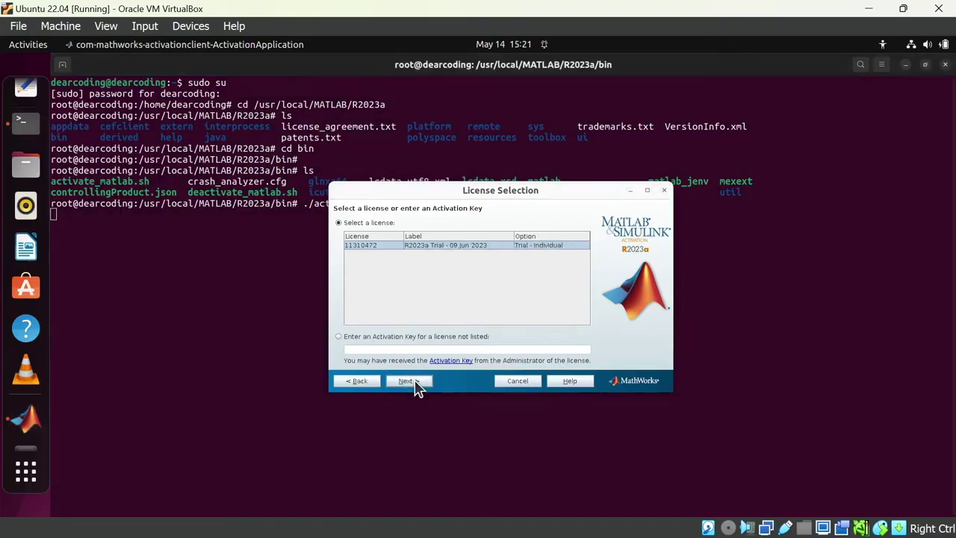
pyautogui.click(479, 250)
pyautogui.write('dear coding')
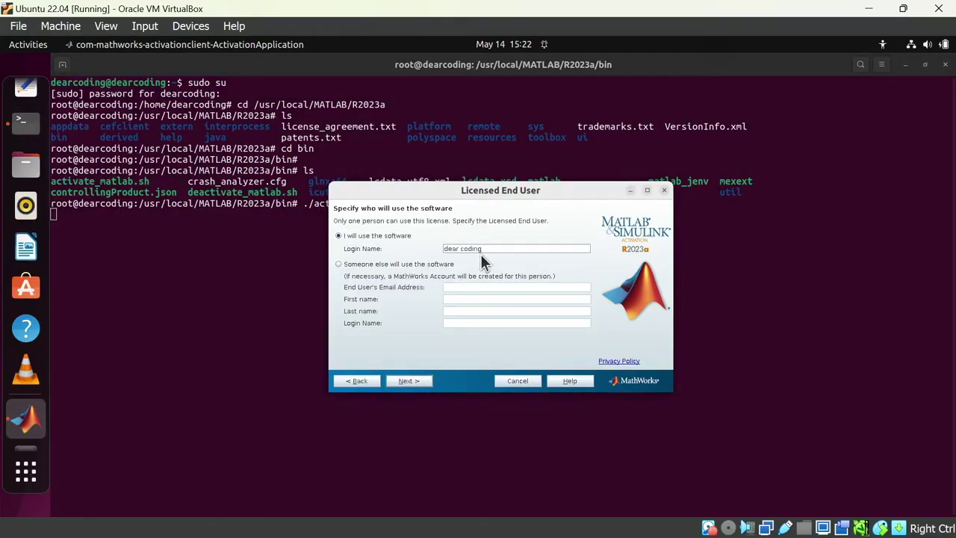
pyautogui.click(410, 382)
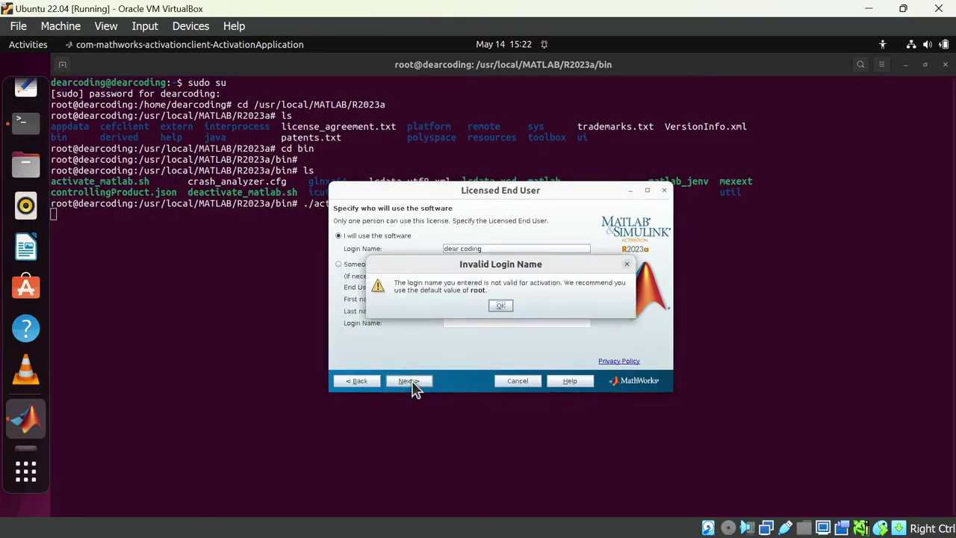
pyautogui.click(501, 305)
pyautogui.click(464, 249)
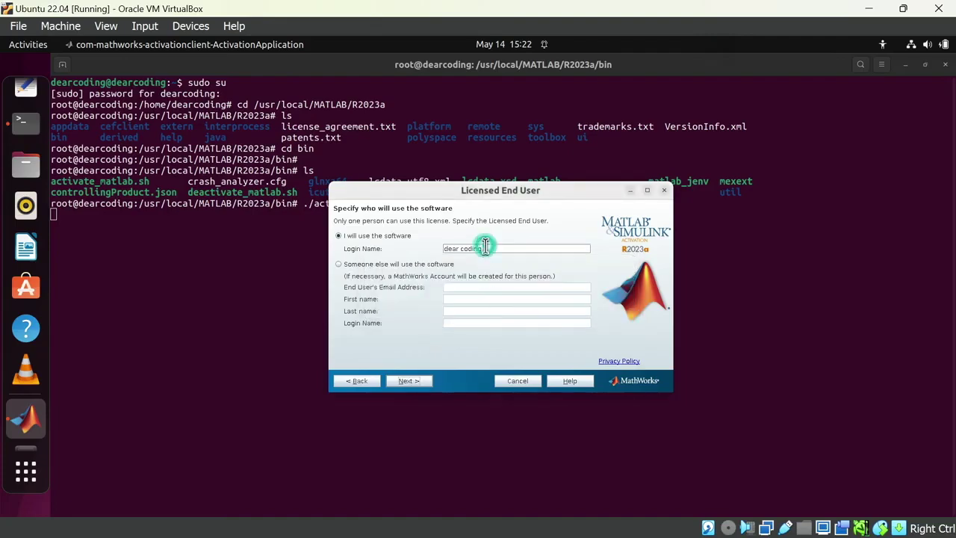
pyautogui.press('BackSpace')
pyautogui.click(409, 383)
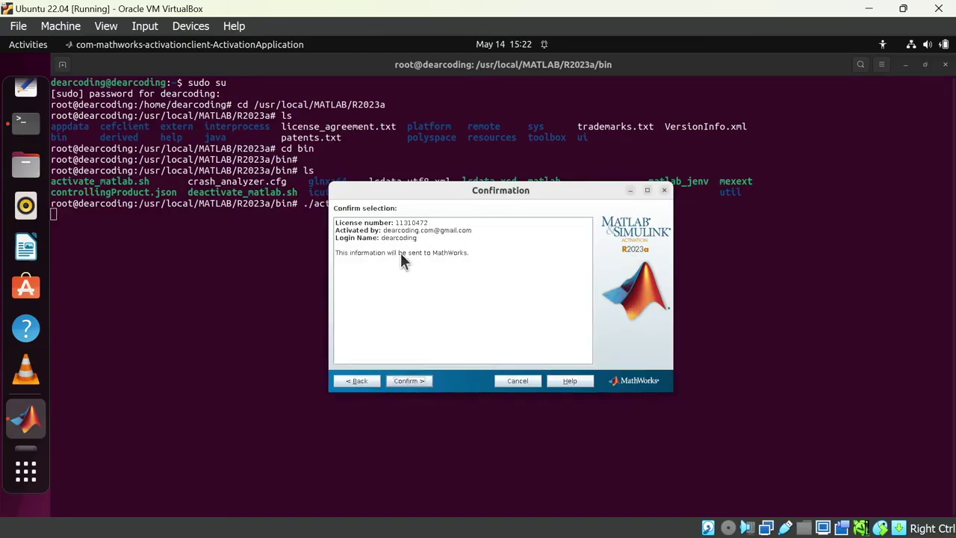
pyautogui.click(417, 385)
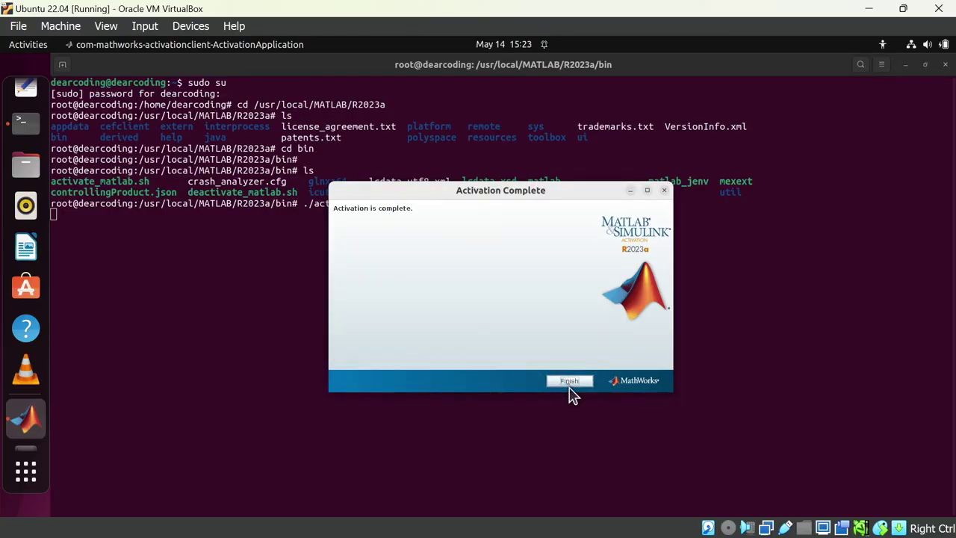
# - Finish the activation wizard and close the root terminal and its running process
pyautogui.click(569, 381)
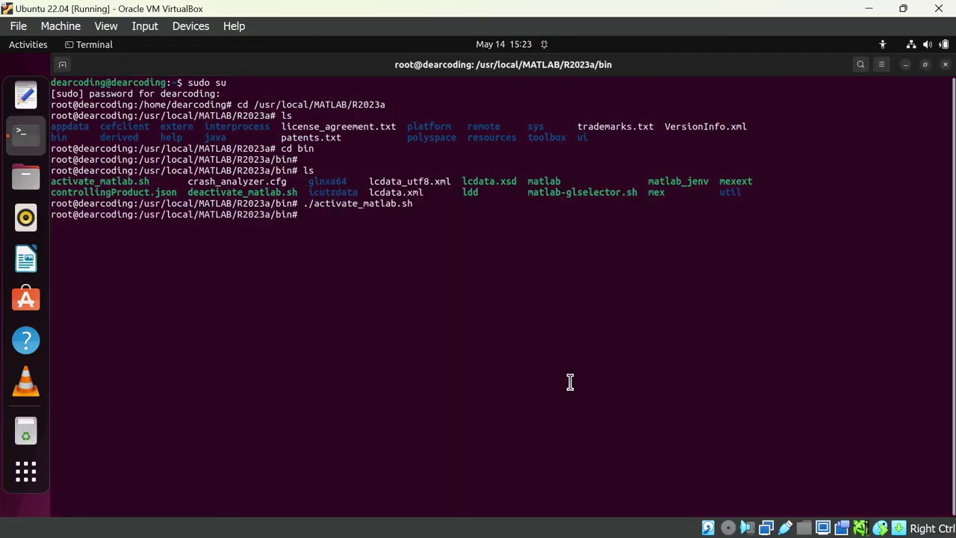
pyautogui.click(33, 466)
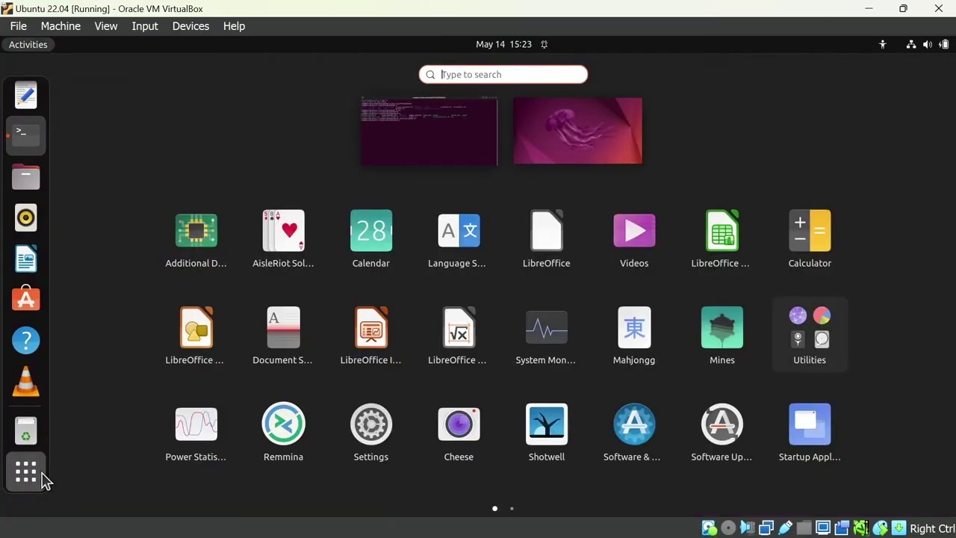
pyautogui.click(42, 482)
pyautogui.click(946, 65)
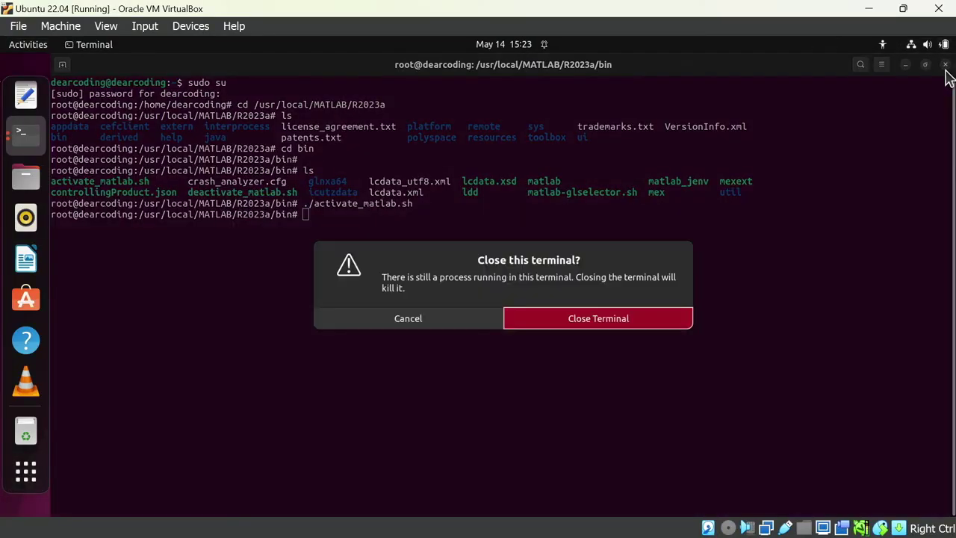
pyautogui.click(584, 321)
# - Launch a fresh Terminal from the applications search
pyautogui.click(34, 472)
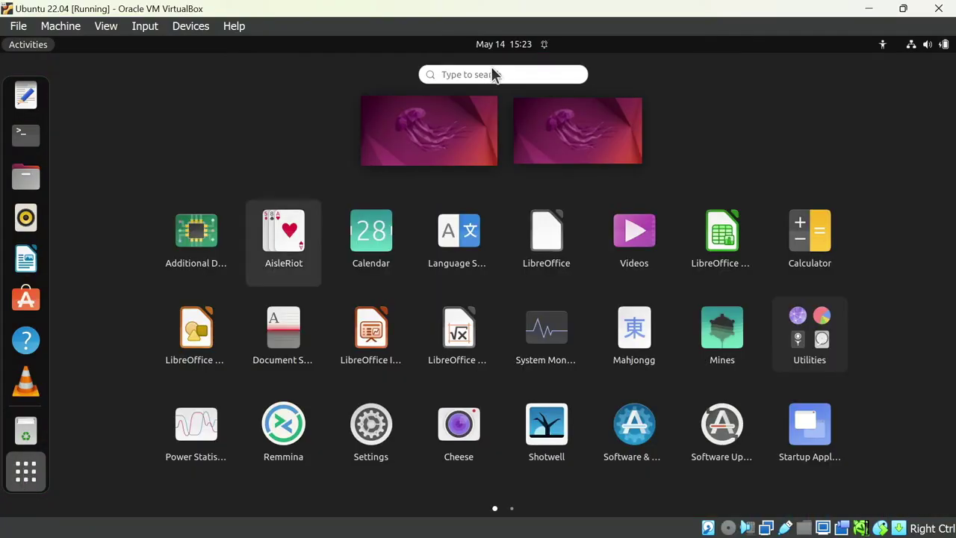
pyautogui.write('termi')
pyautogui.click(506, 130)
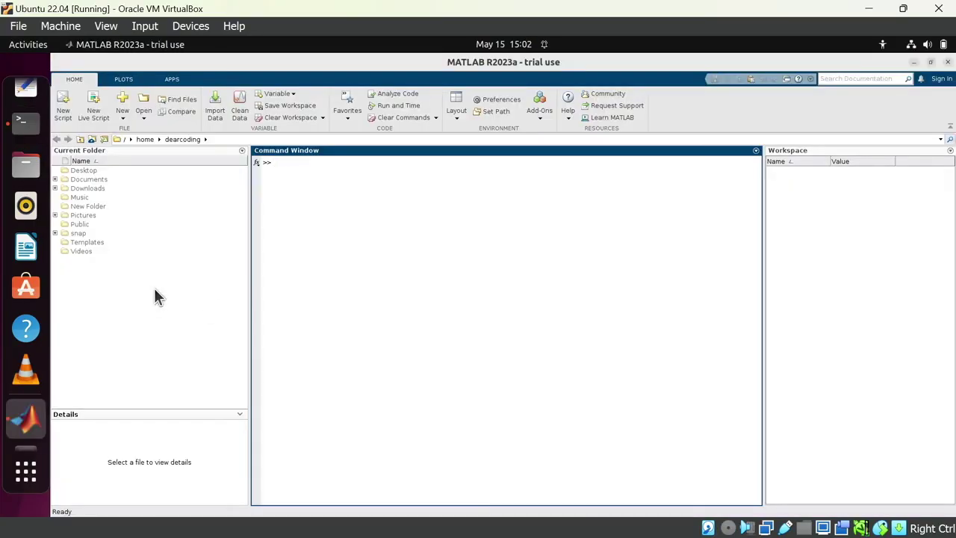
# - Create a new script from the Current Folder menu and name it AmpShiftKeyingLab.m
pyautogui.rightClick(155, 290)
pyautogui.moveTo(171, 311)
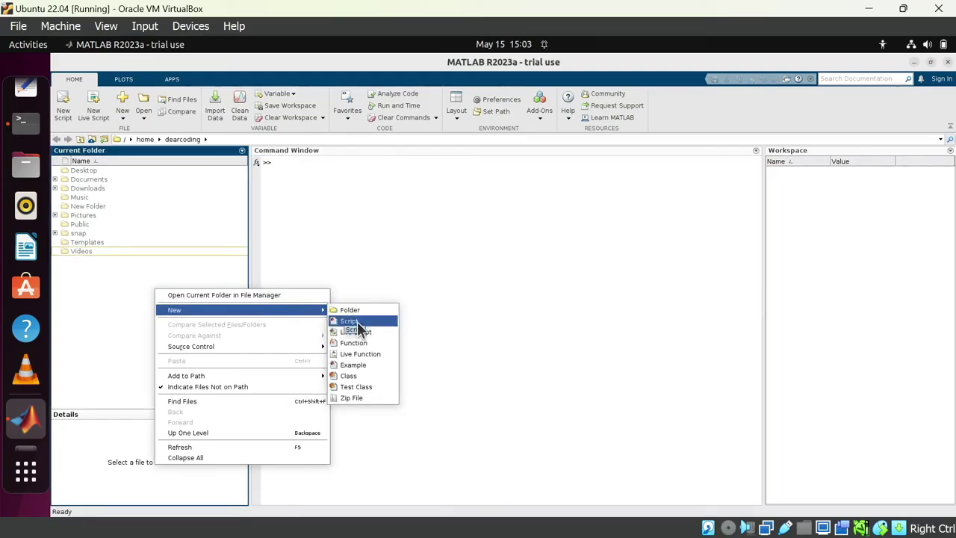
pyautogui.click(357, 322)
pyautogui.write('AmpShiftKeyingLab.m')
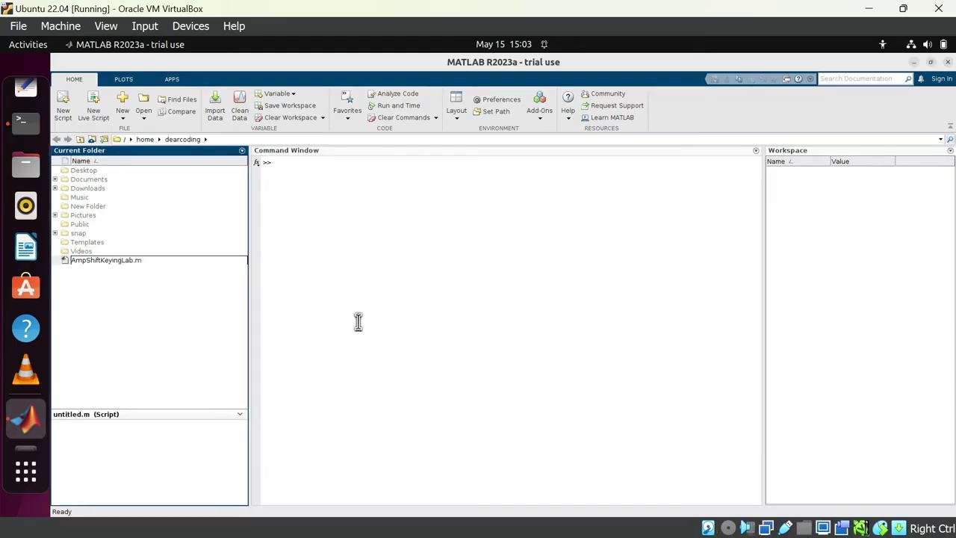
pyautogui.press('Return')
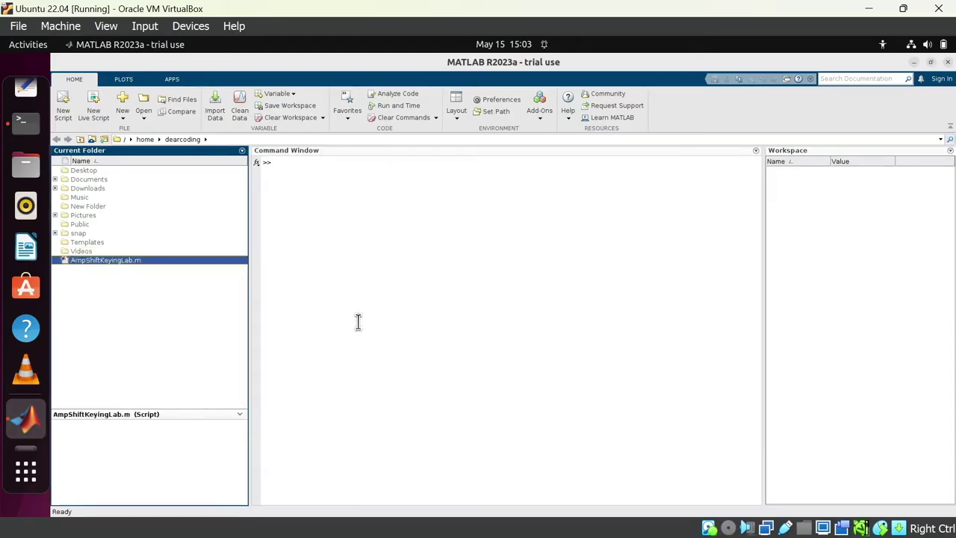
# - Paste the keying lab code into AmpShiftKeyingLab.m, then save and run it
pyautogui.doubleClick(112, 261)
pyautogui.rightClick(326, 193)
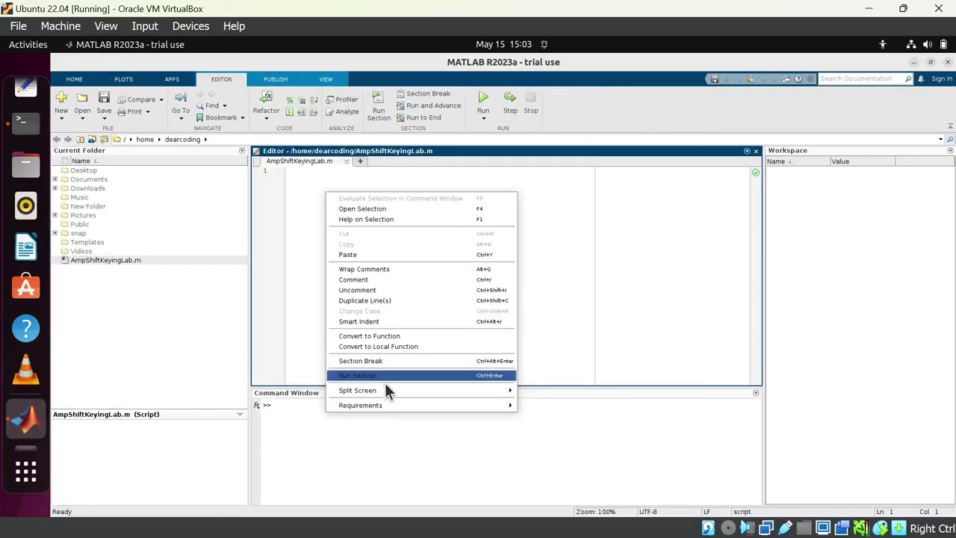
pyautogui.click(348, 254)
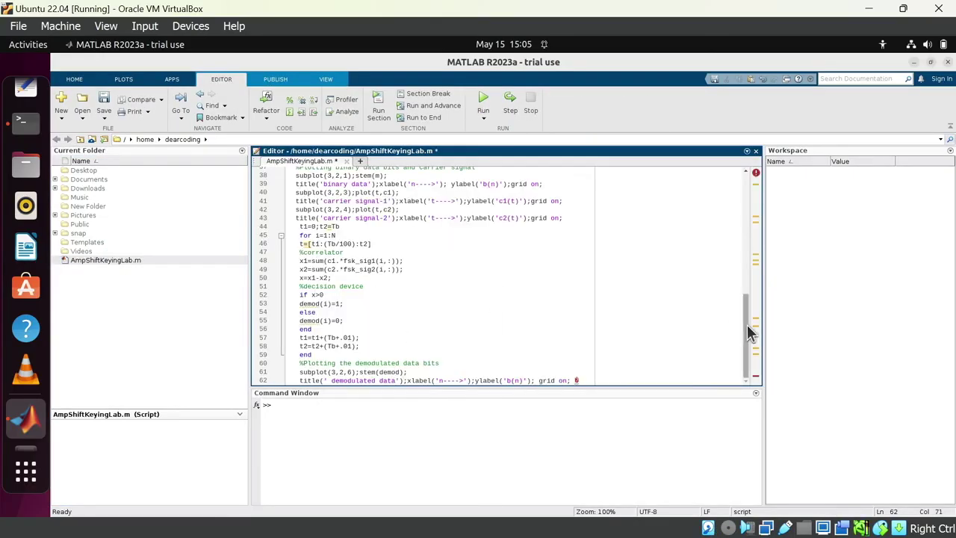
pyautogui.scroll(12, 750, 200)
pyautogui.click(515, 224)
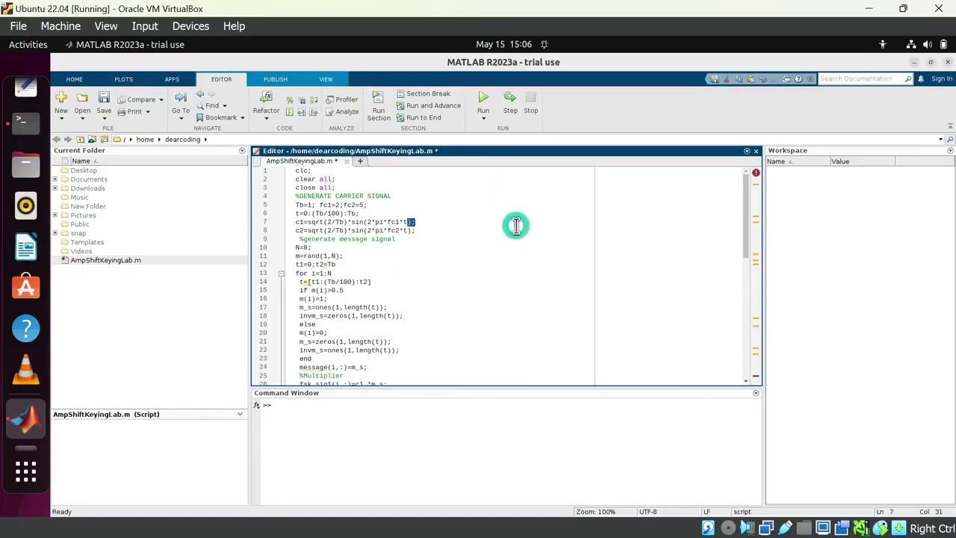
pyautogui.click(312, 272)
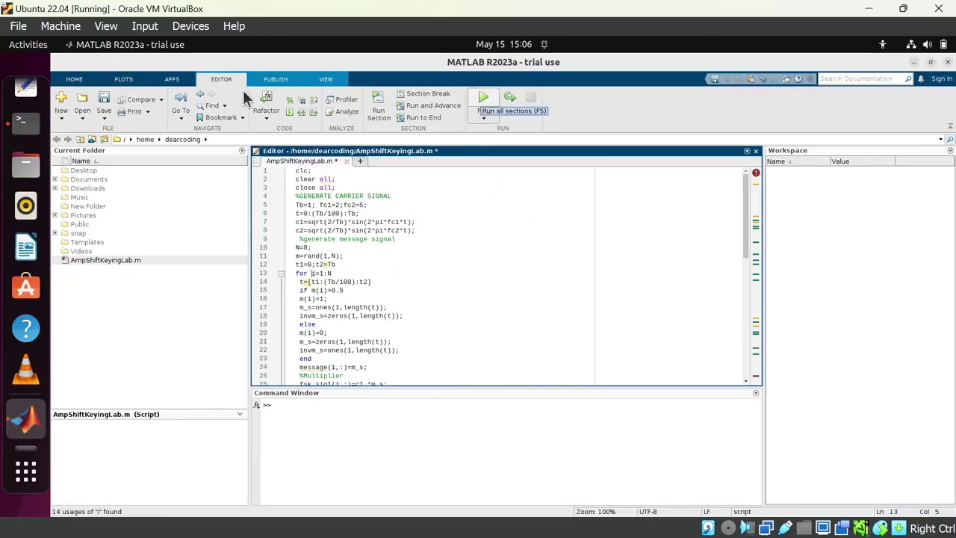
pyautogui.click(482, 101)
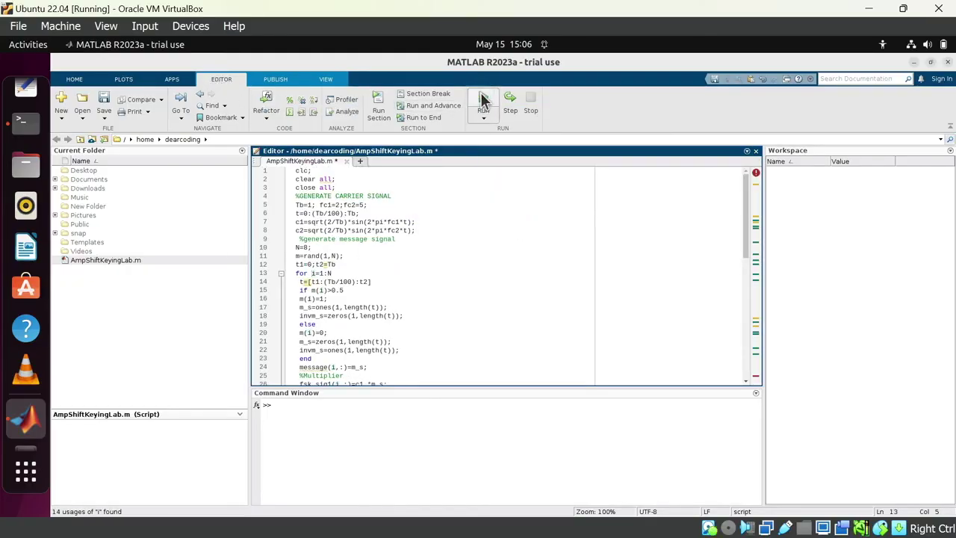